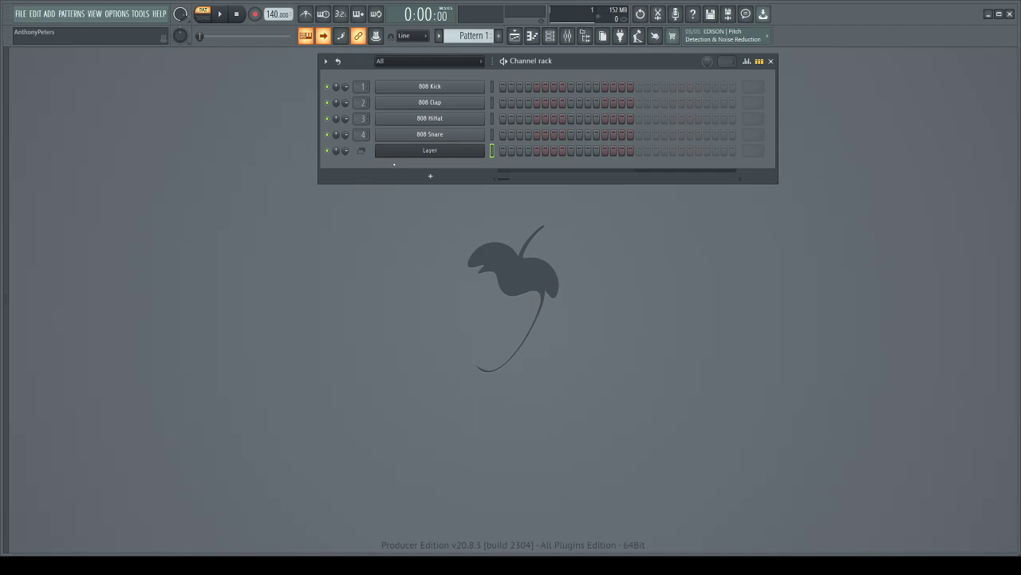
# - Move the Layer channel to the first position in the channel rack, above 808 Kick
pyautogui.hotkey('alt', 'Up')
pyautogui.hotkey('alt', 'Up')
pyautogui.hotkey('alt', 'Up')
pyautogui.hotkey('alt', 'Up')
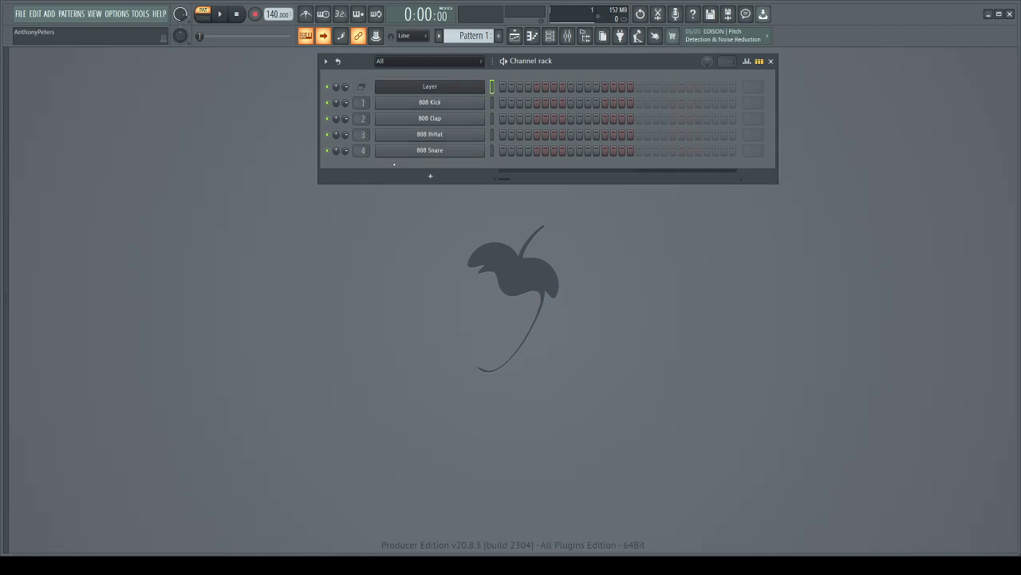
# - Set the 808 Kick's time stretching mode to e3 mono and audition the sample
pyautogui.click(469, 110)
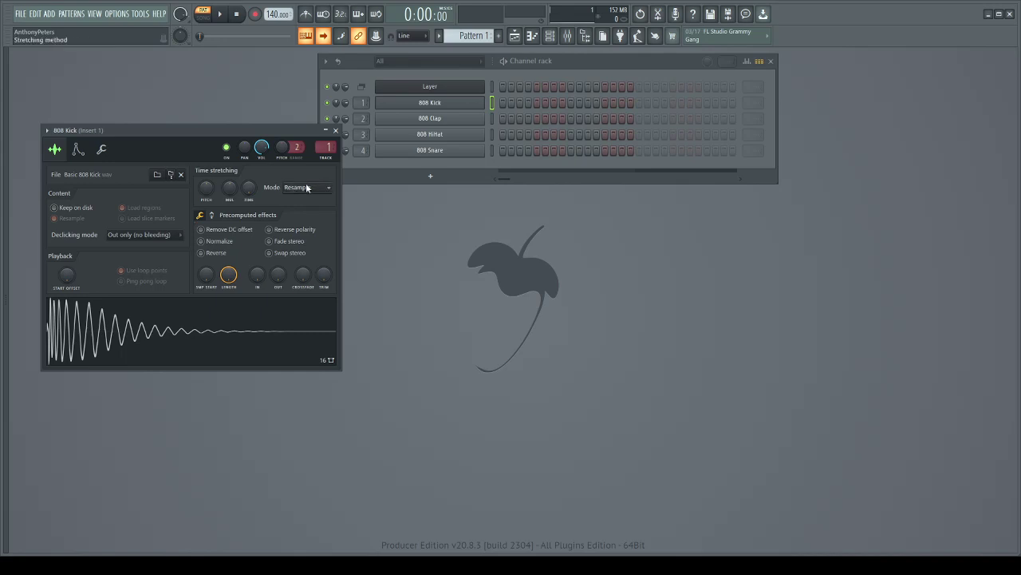
pyautogui.click(300, 245)
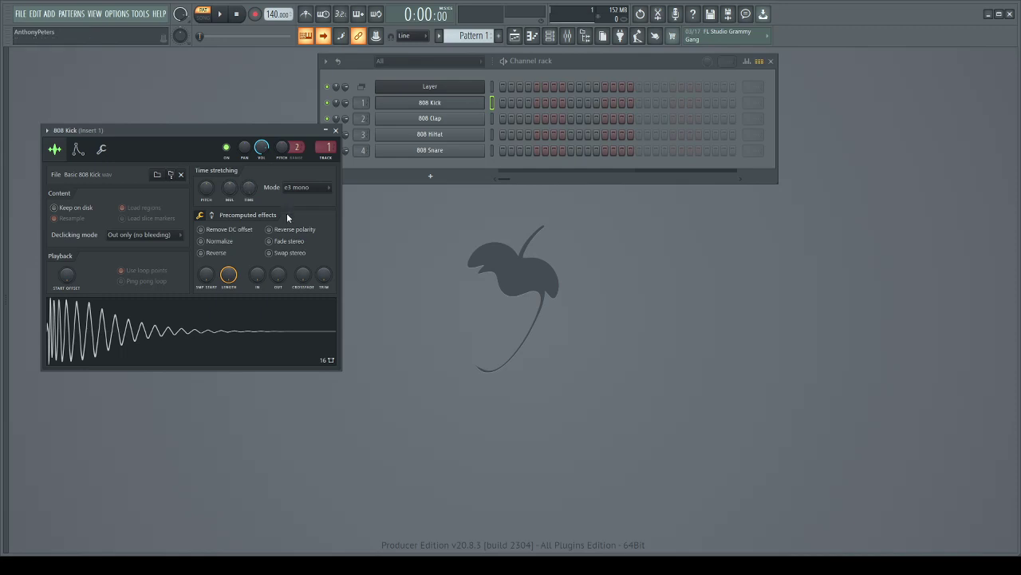
pyautogui.click(124, 330)
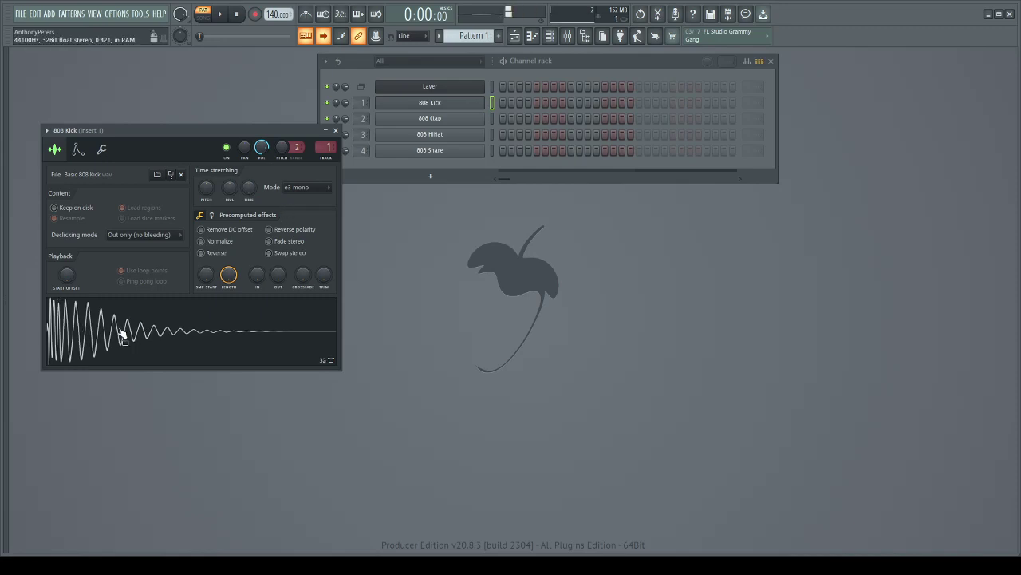
pyautogui.click(123, 332)
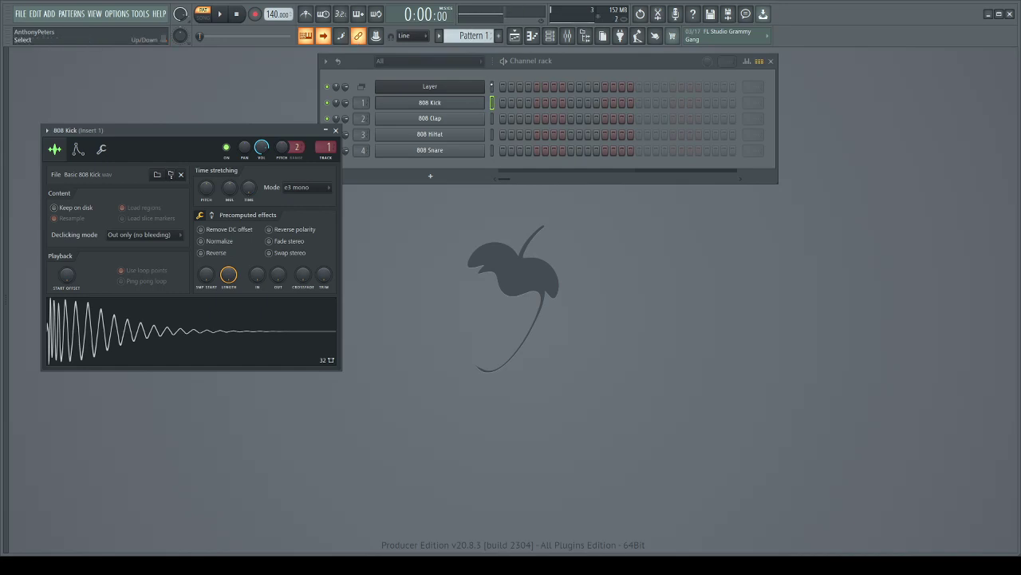
# - Lock note input to the Layer channel and set the four 808 drum channels as its children
pyautogui.click(491, 87)
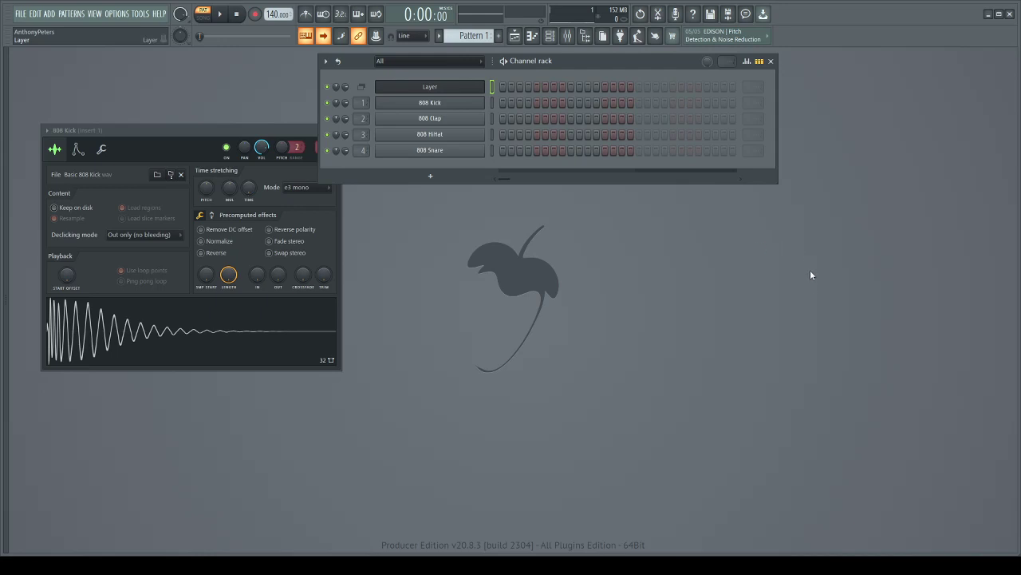
pyautogui.press('Return')
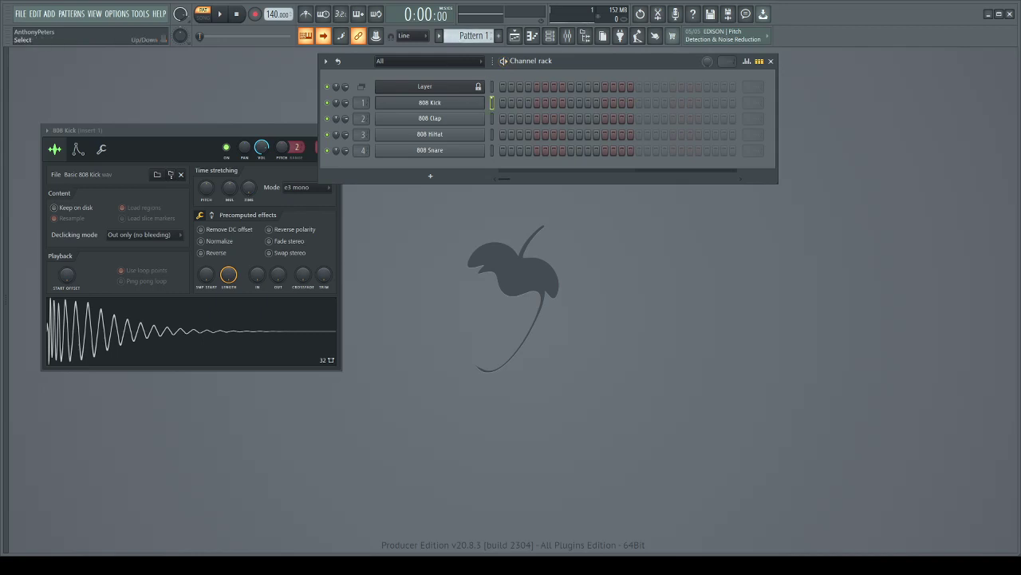
pyautogui.click(461, 86)
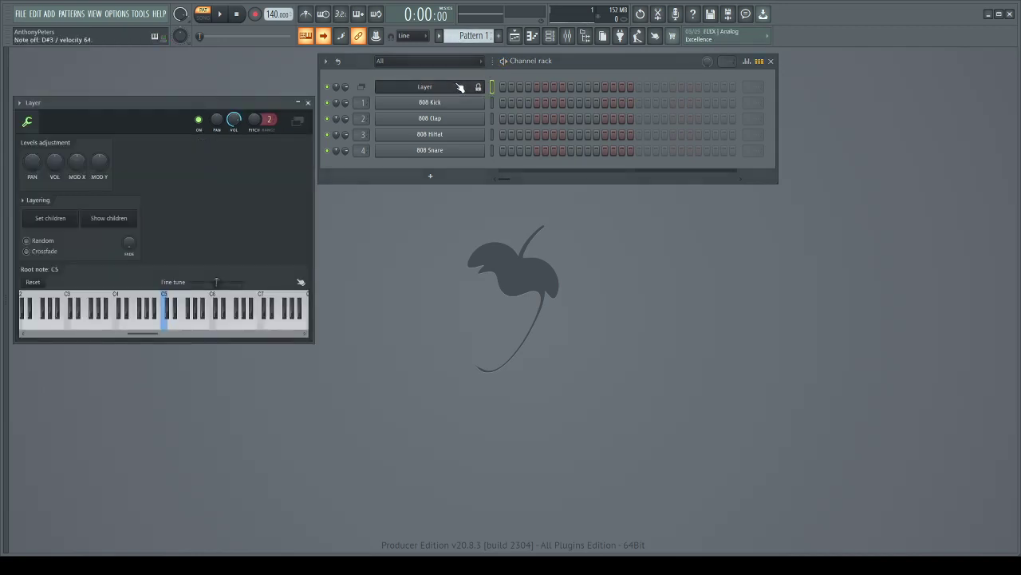
pyautogui.moveTo(493, 103); pyautogui.dragTo(494, 173)
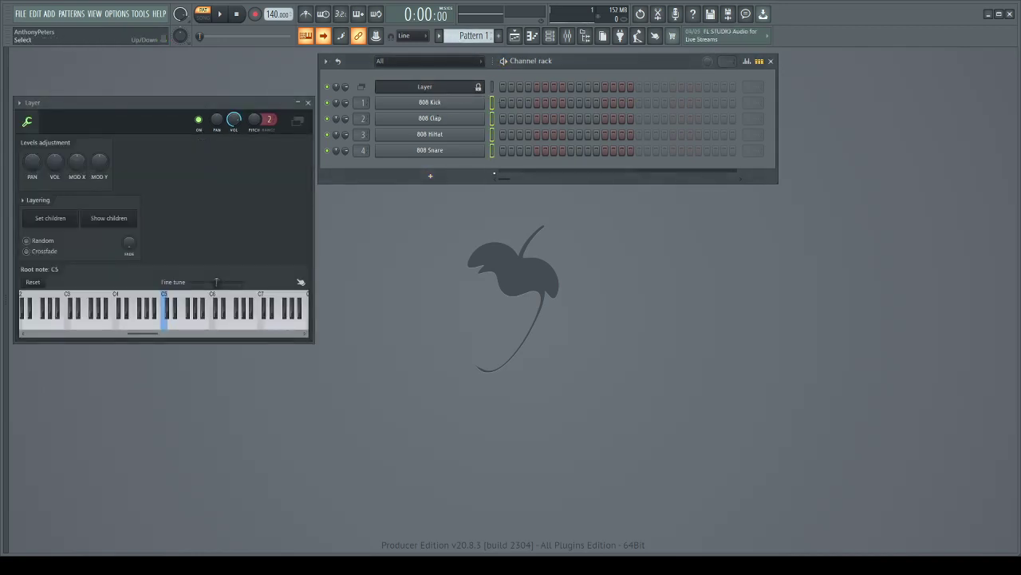
pyautogui.click(54, 222)
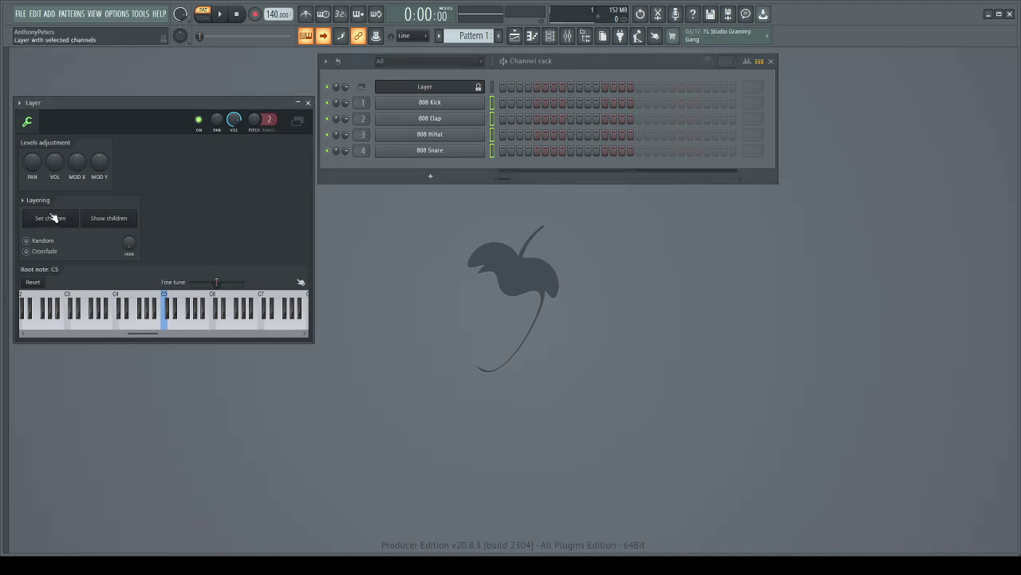
# - Place the 808 Kick's settings window below the channel rack and show its miscellaneous functions, with the other three drums muted
pyautogui.click(472, 105)
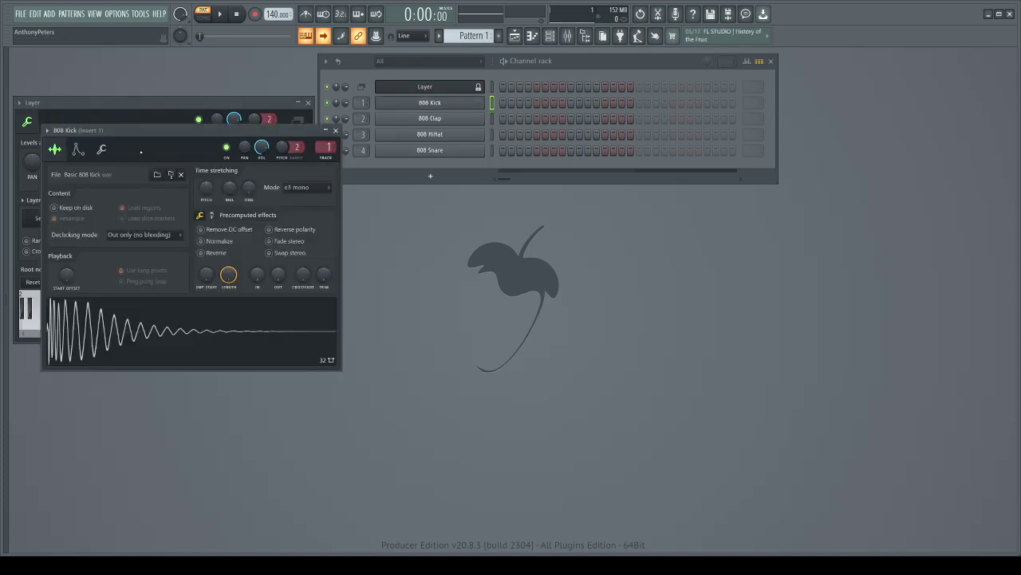
pyautogui.moveTo(141, 130); pyautogui.dragTo(472, 206)
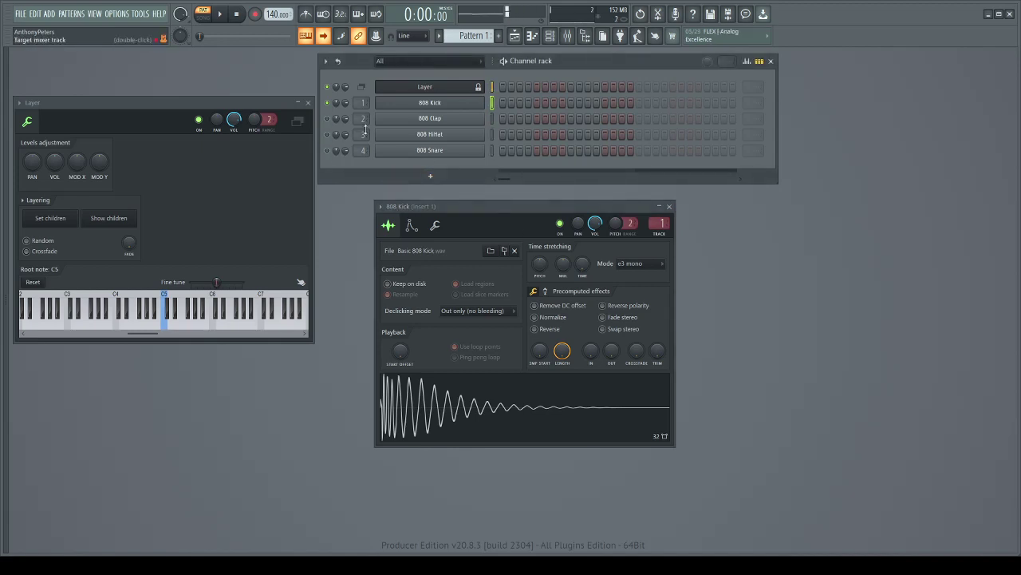
pyautogui.click(411, 104)
pyautogui.click(411, 104)
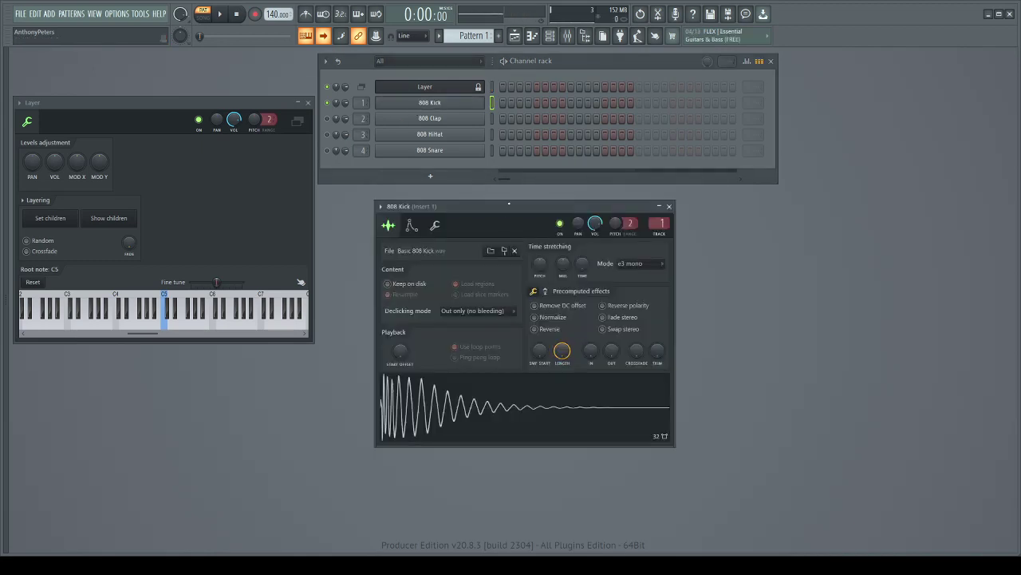
pyautogui.click(435, 225)
pyautogui.click(489, 407)
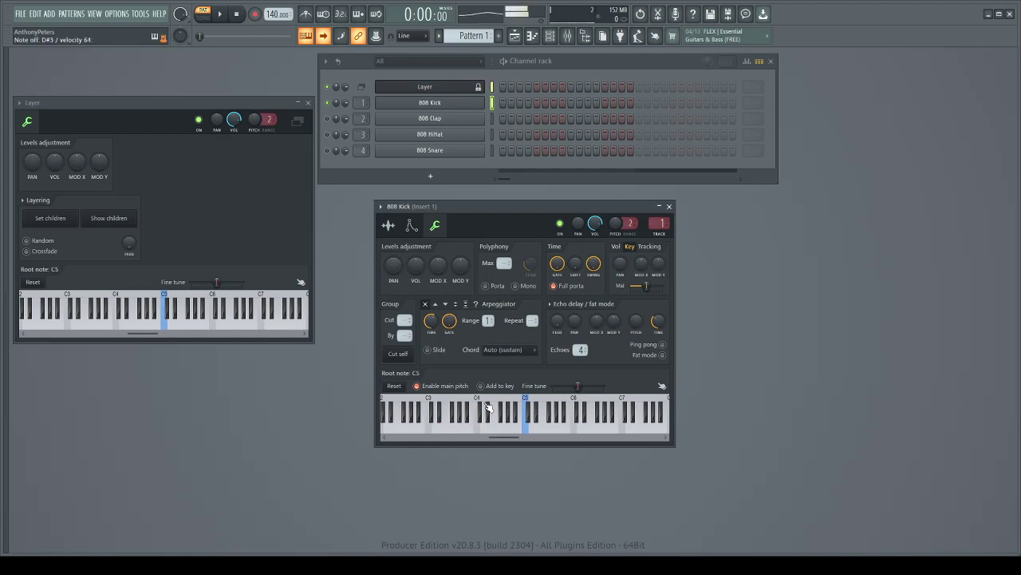
pyautogui.click(440, 407)
pyautogui.click(440, 407)
pyautogui.rightClick(440, 403)
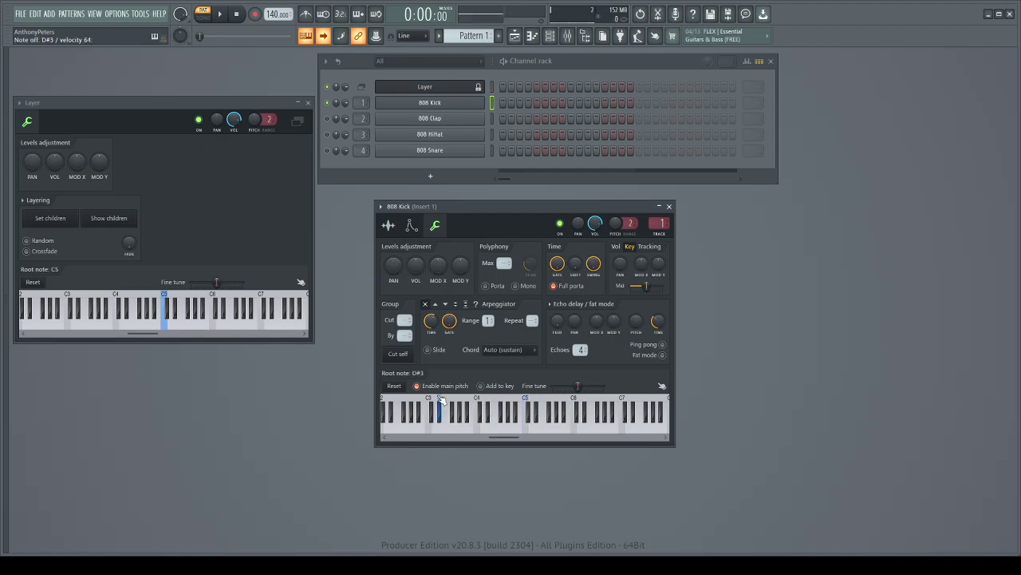
pyautogui.click(441, 403)
pyautogui.click(403, 386)
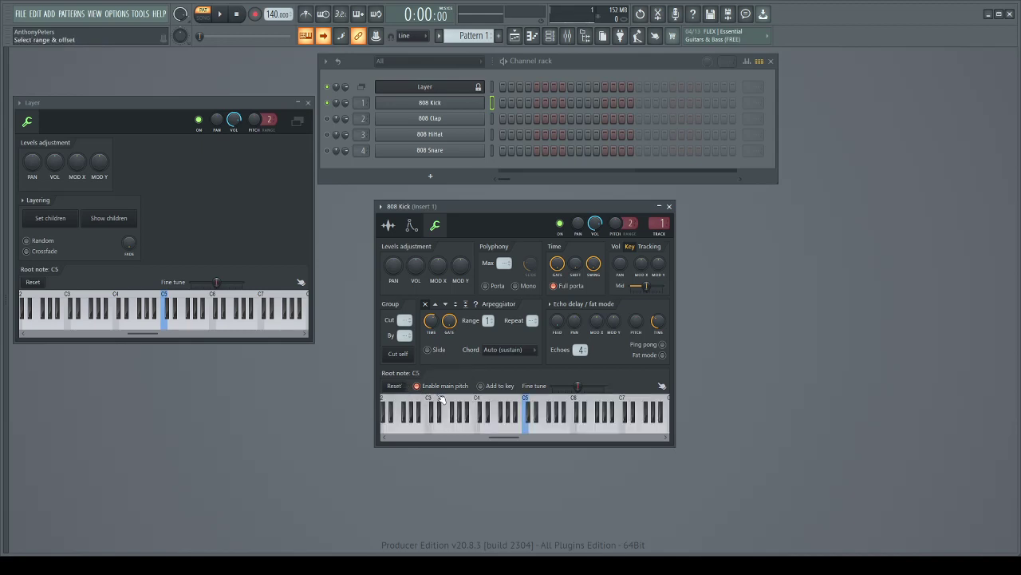
# - Restrict the 808 Kick's key zone to D#3 only and select the Layer channel
pyautogui.click(440, 398)
pyautogui.click(440, 403)
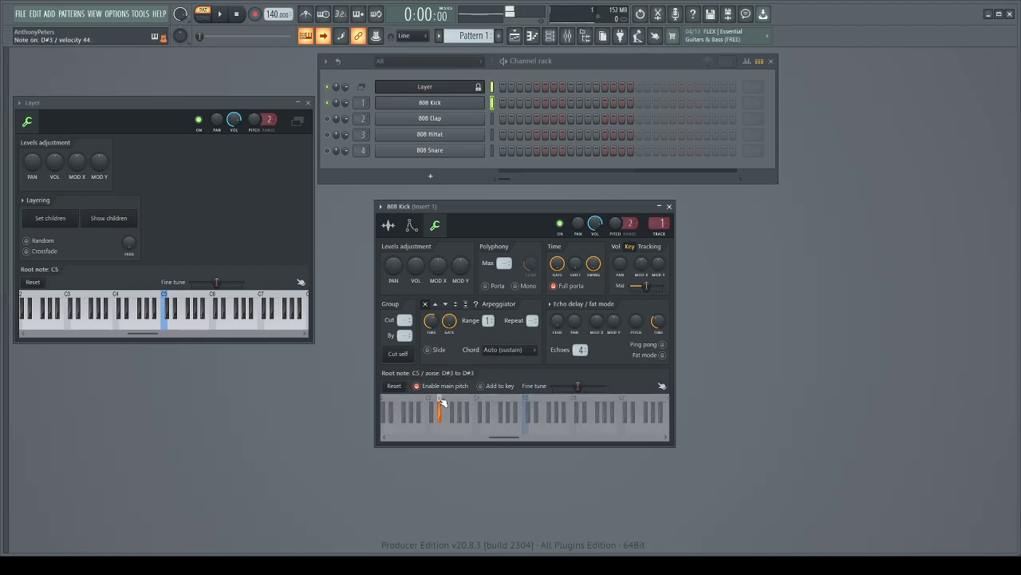
pyautogui.click(492, 86)
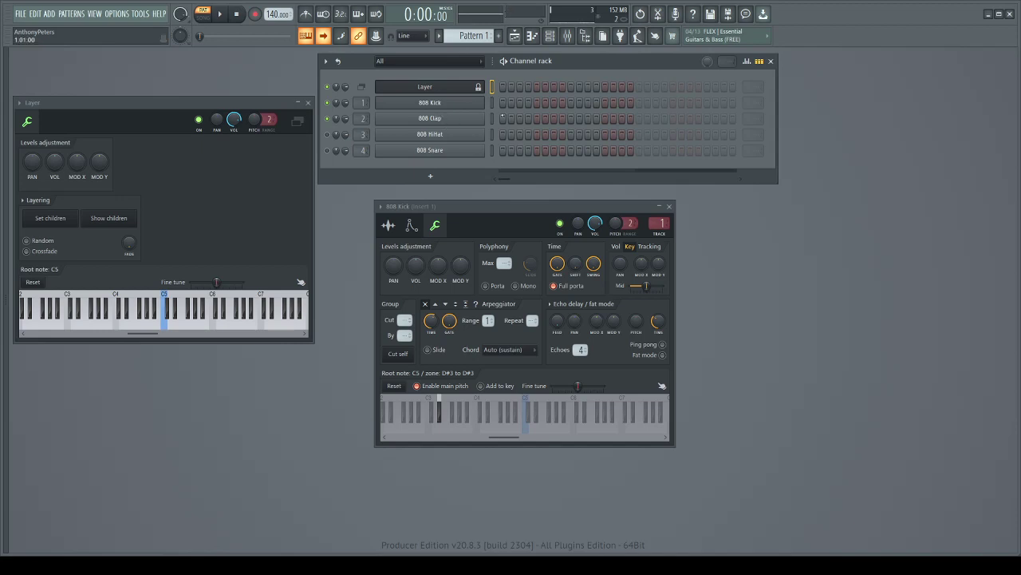
# - Set the 808 Clap's time stretching mode to e3 mono and restrict its key zone to C#3 only
pyautogui.click(467, 121)
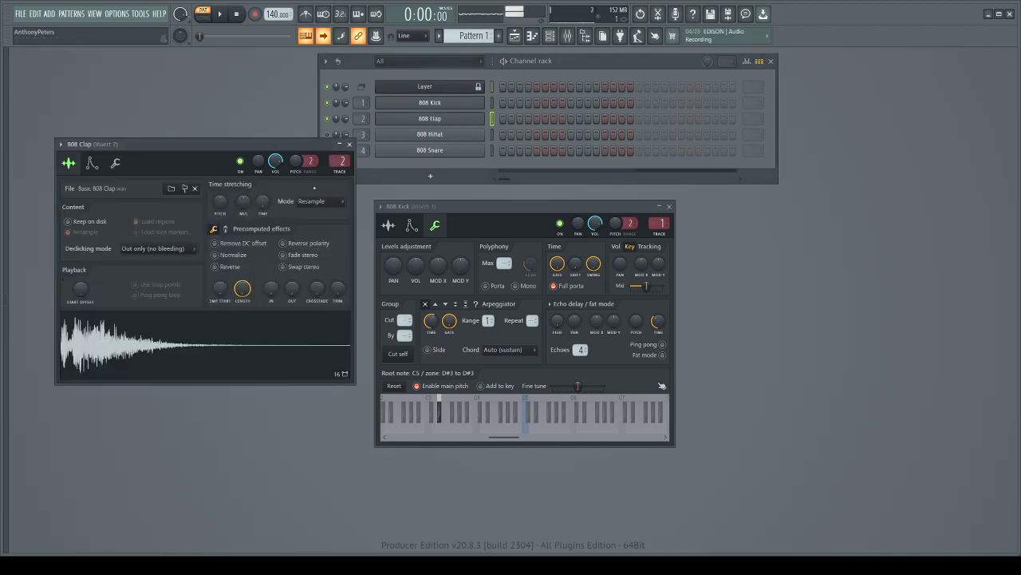
pyautogui.click(325, 203)
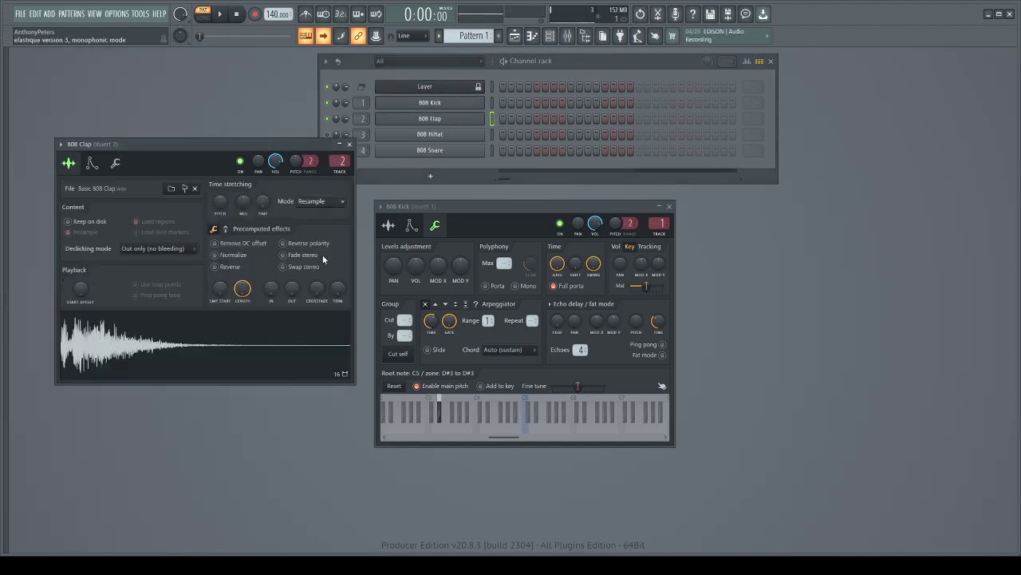
pyautogui.click(324, 266)
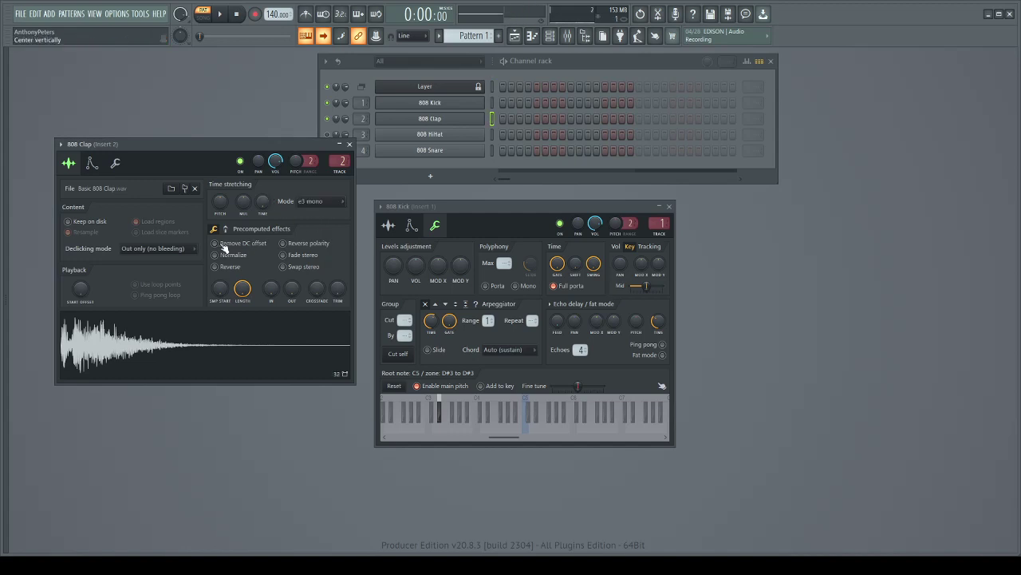
pyautogui.click(116, 165)
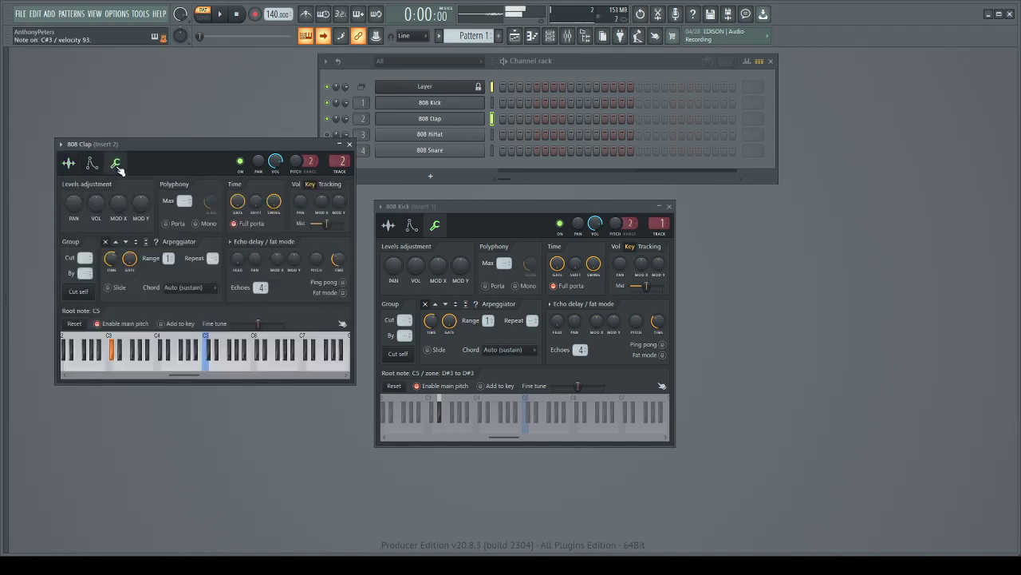
pyautogui.click(114, 340)
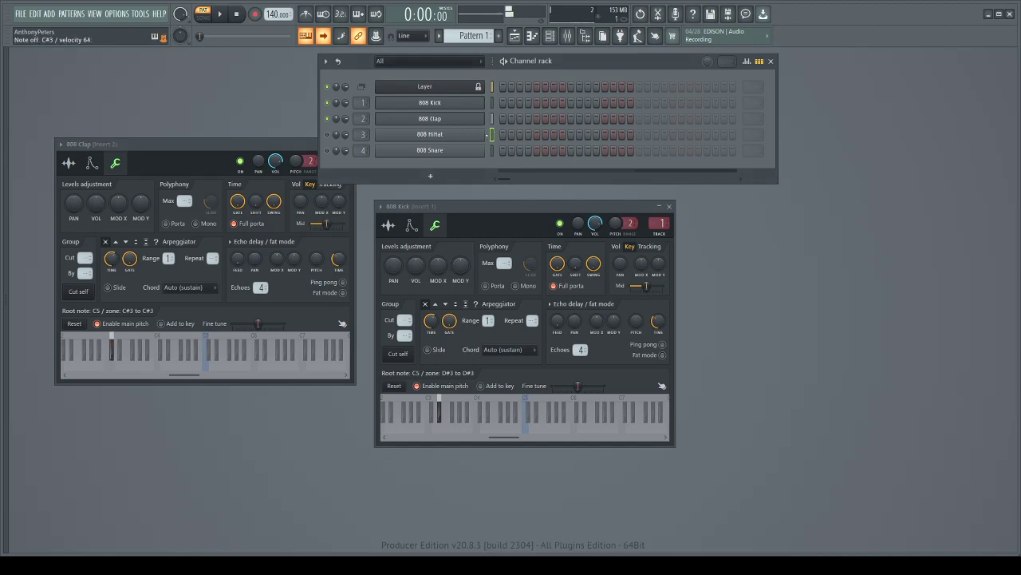
# - Unmute the 808 HiHat channel and set its time stretching mode to e3 mono
pyautogui.click(328, 135)
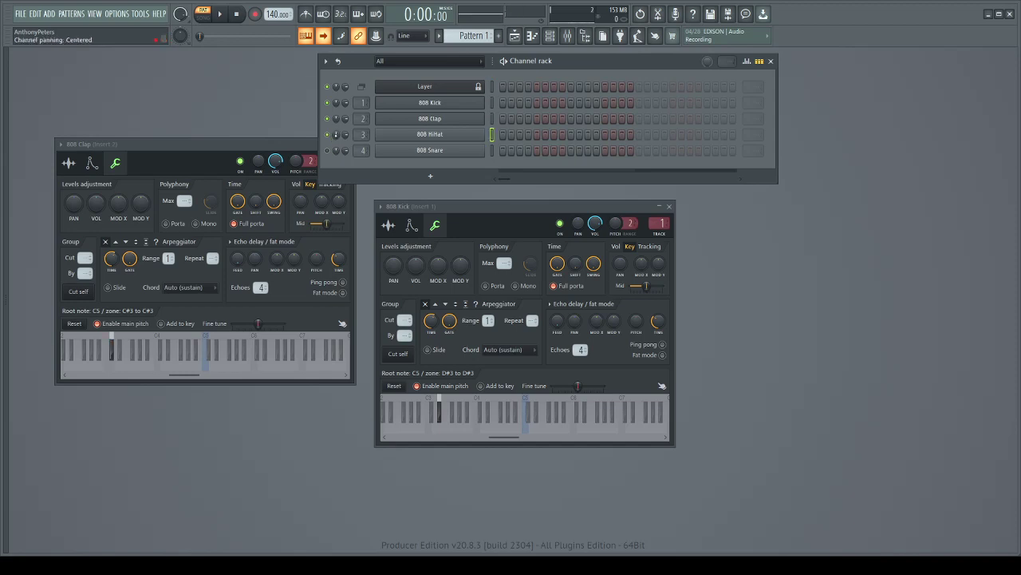
pyautogui.click(414, 137)
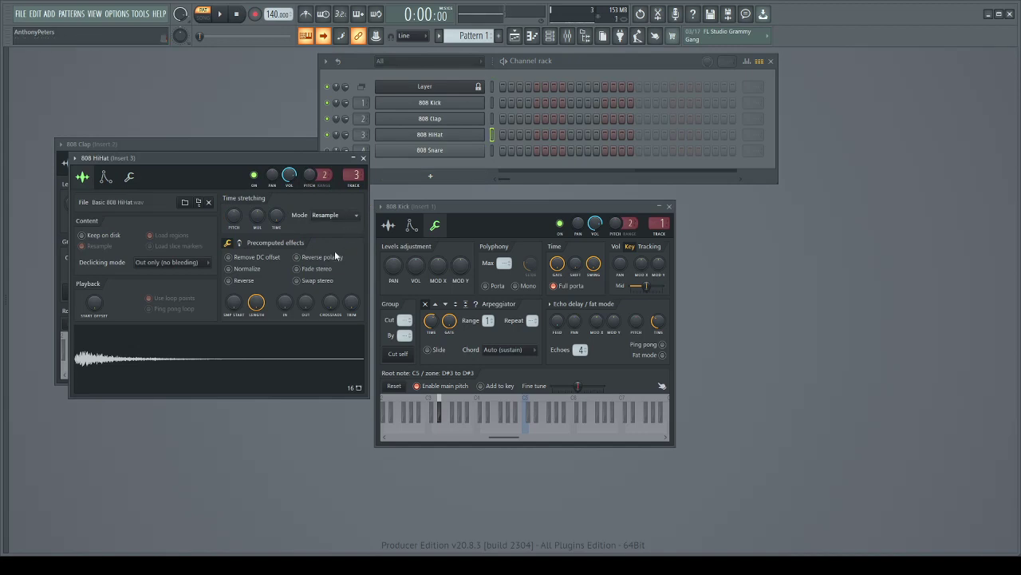
pyautogui.click(325, 272)
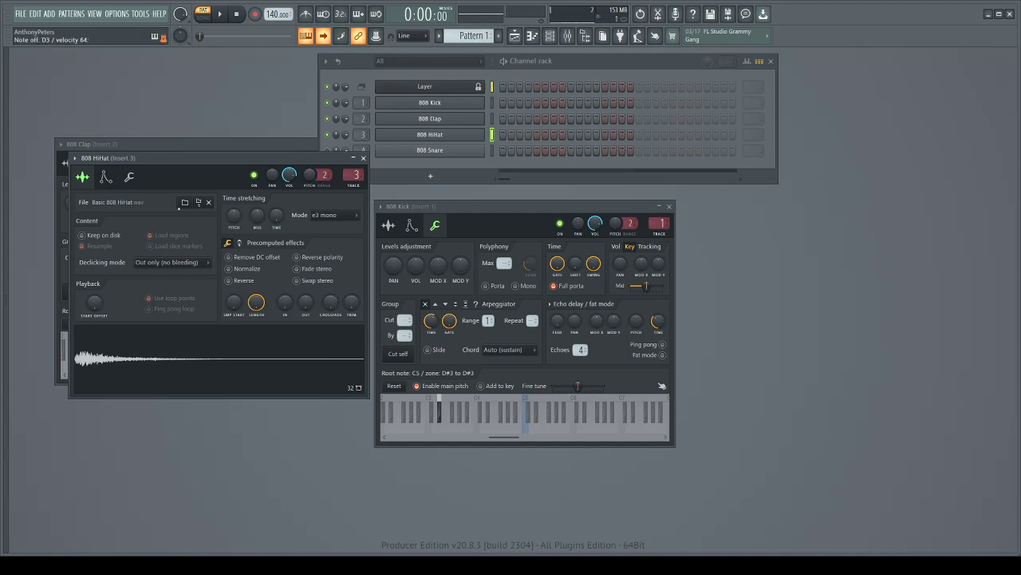
# - Restrict the 808 HiHat's key zone to D3 only, keeping its root note at C5
pyautogui.click(130, 177)
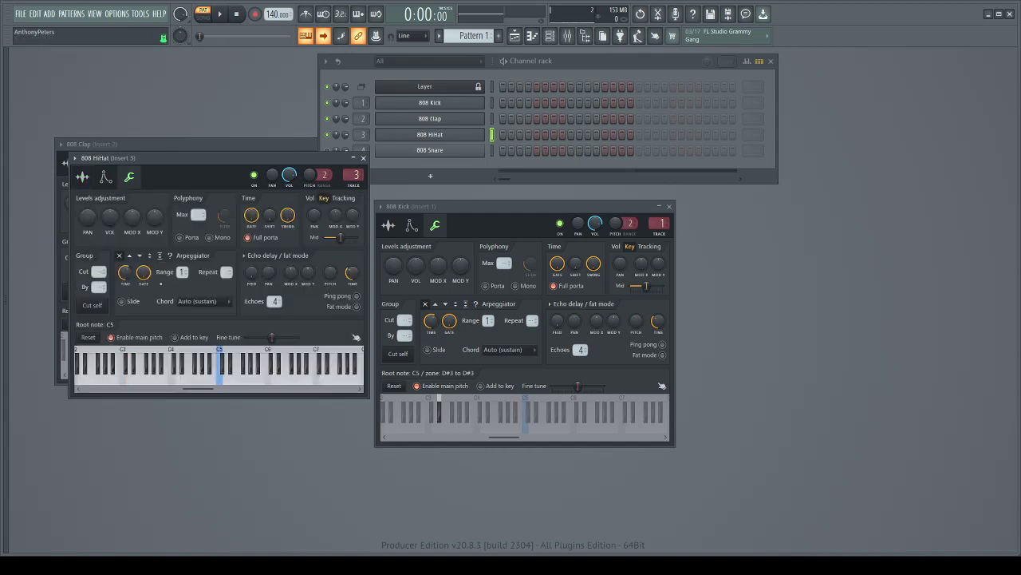
pyautogui.click(130, 353)
pyautogui.click(131, 354)
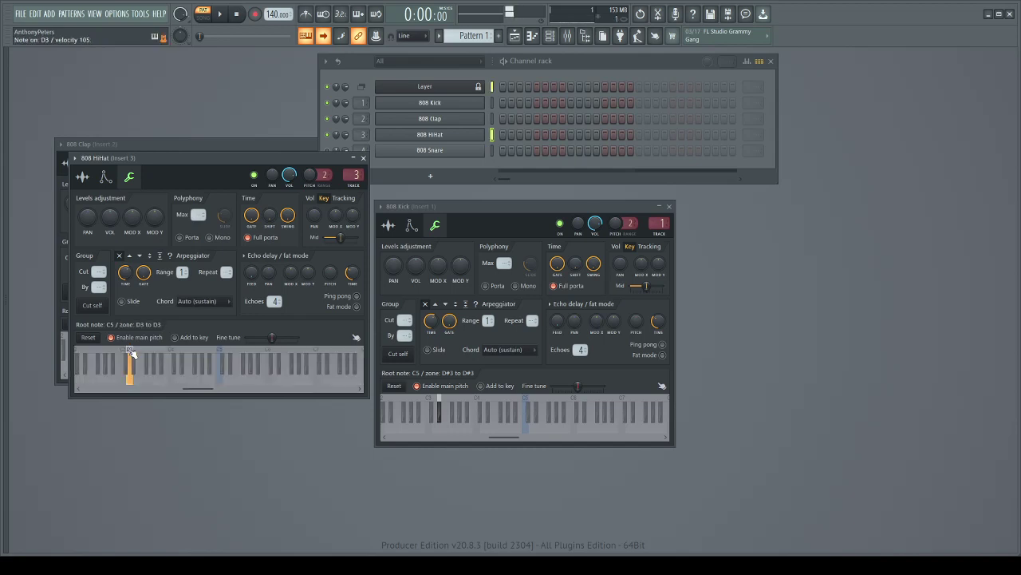
pyautogui.click(131, 353)
pyautogui.click(129, 350)
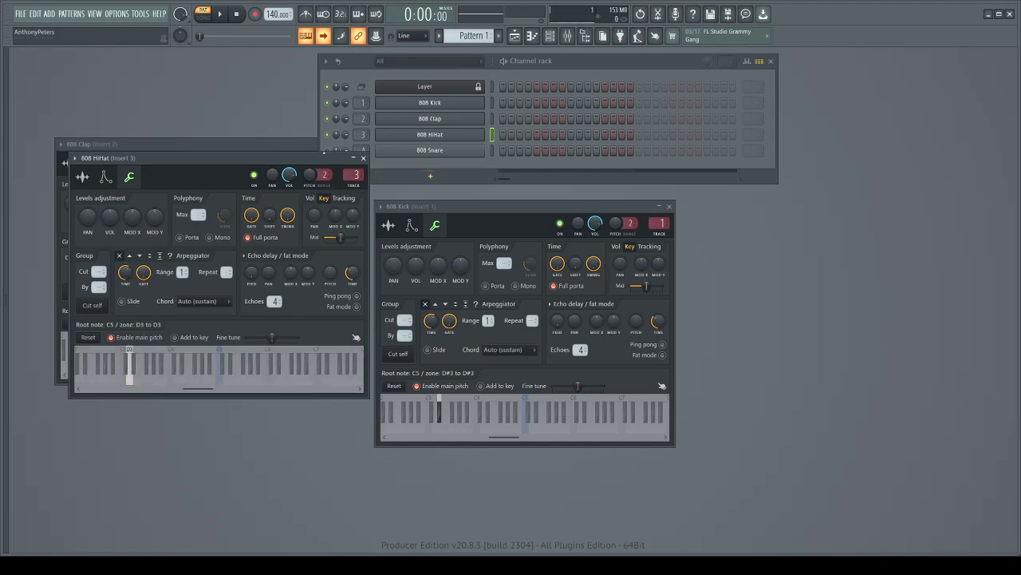
# - Unmute the 808 Snare channel and set its time stretching mode to e3 mono
pyautogui.click(330, 157)
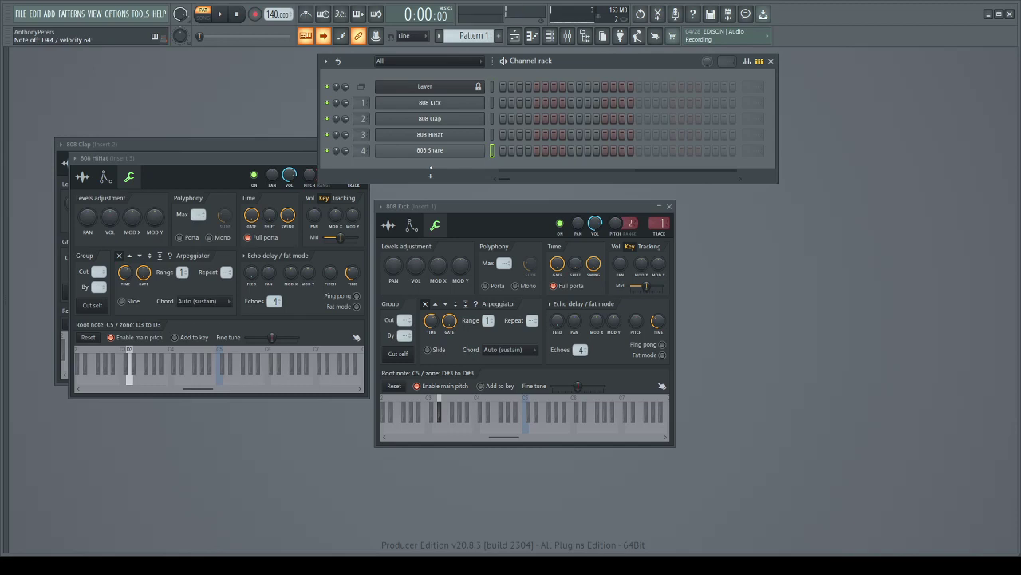
pyautogui.click(439, 152)
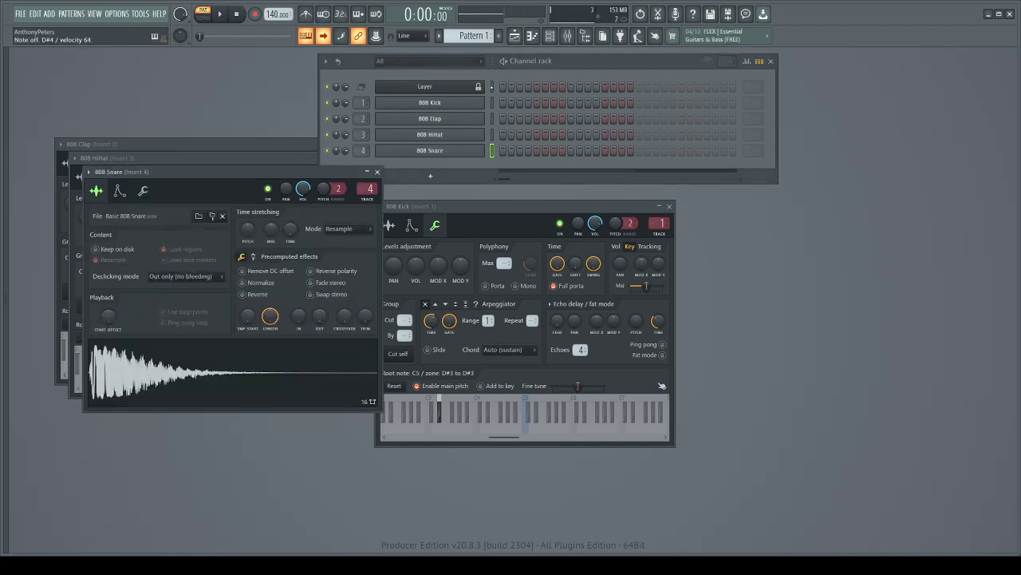
pyautogui.click(492, 87)
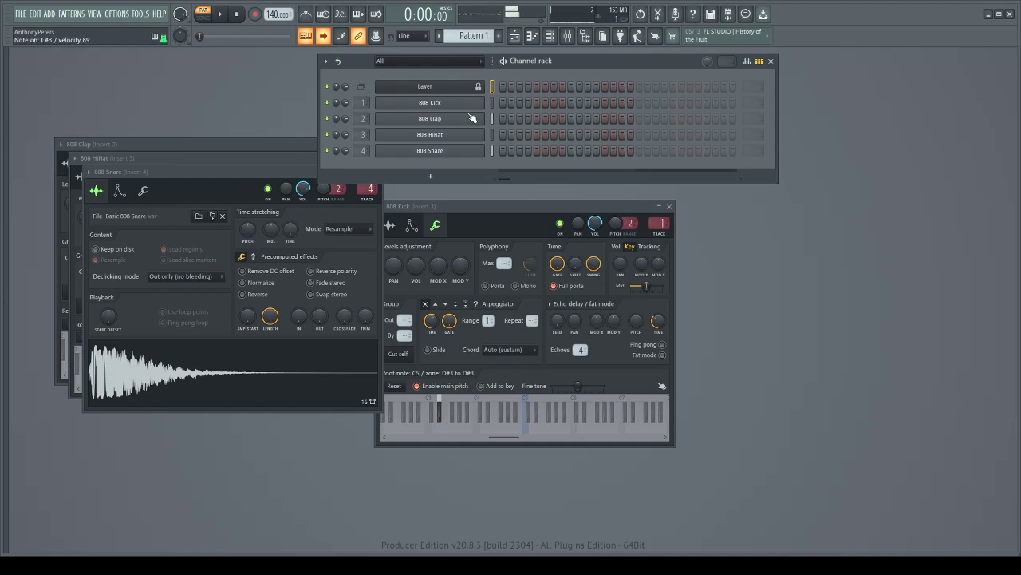
pyautogui.click(469, 152)
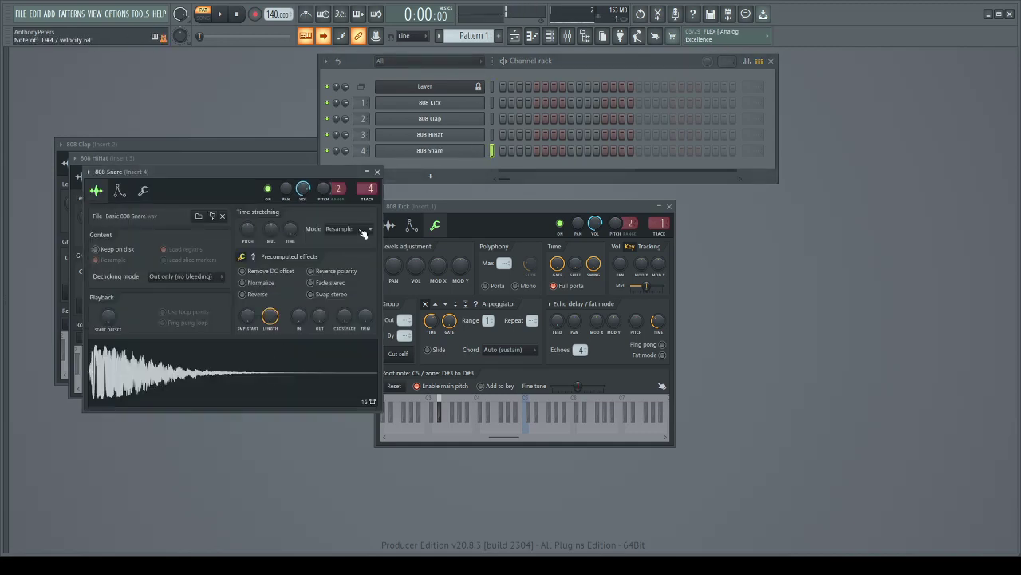
pyautogui.click(350, 294)
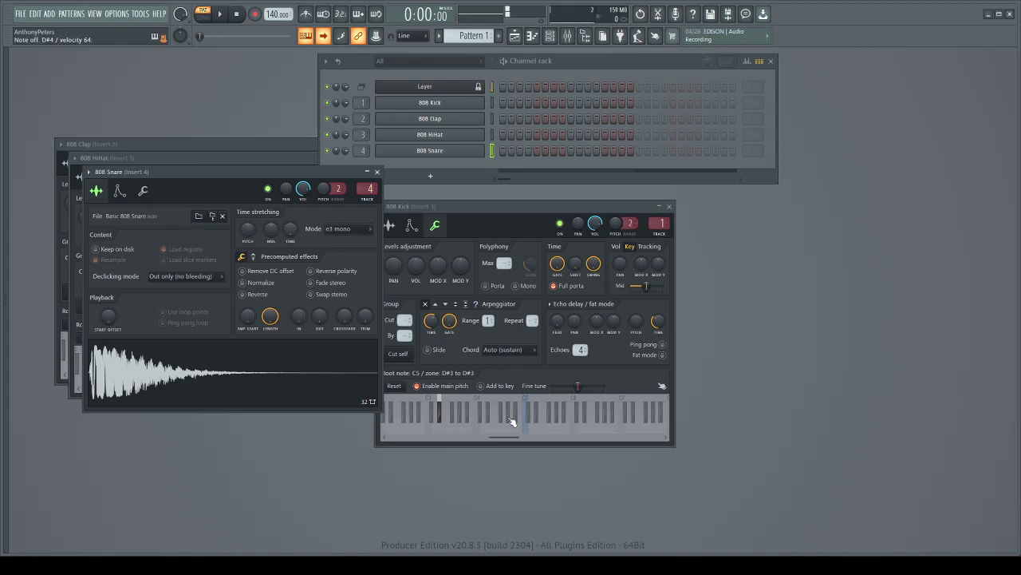
# - Restrict the 808 Snare's key zone to D#4 only, keeping its root note at C5
pyautogui.click(144, 194)
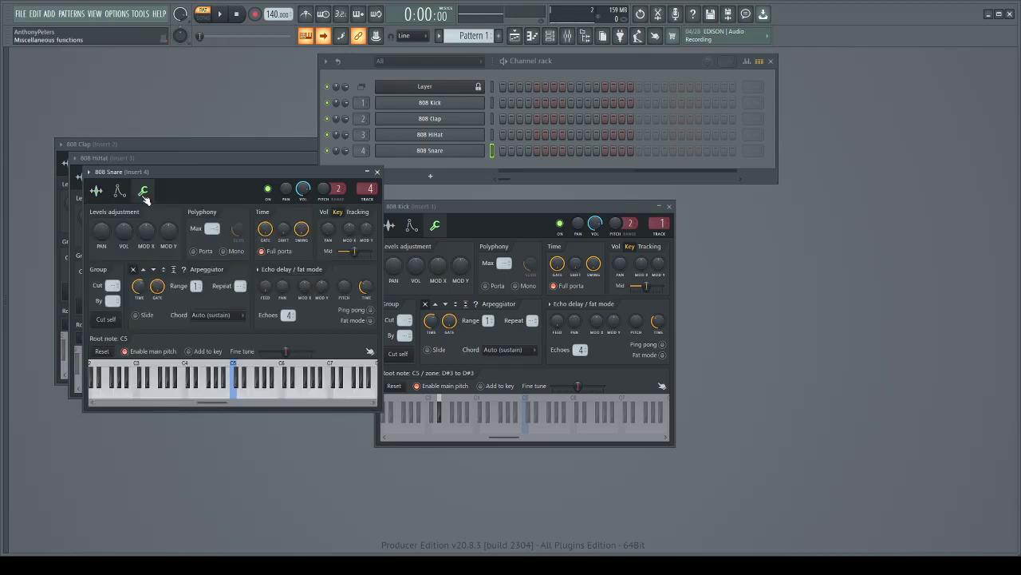
pyautogui.click(199, 365)
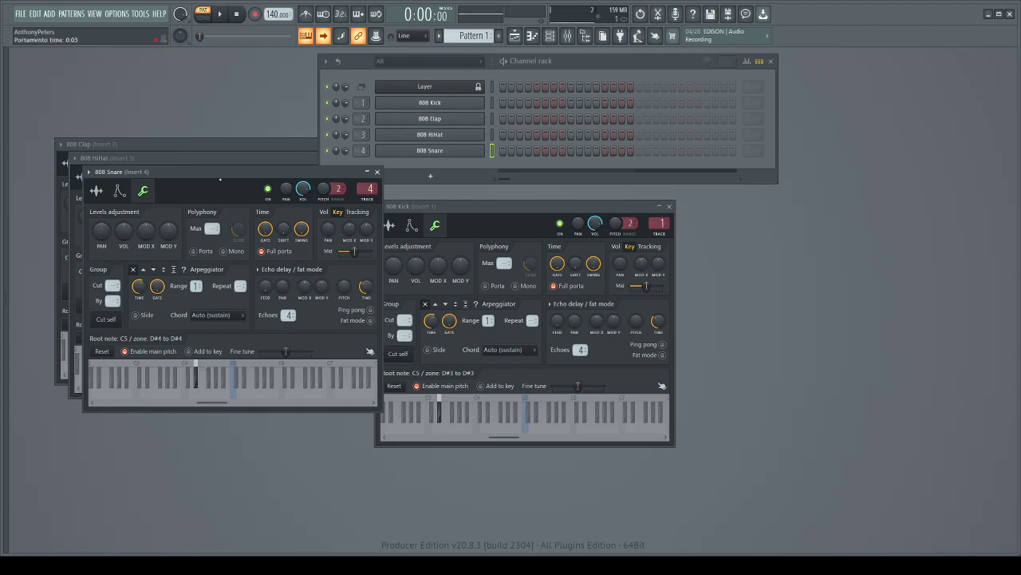
# - Arrange the sampler windows without overlap: 808 Snare, 808 HiHat and 808 Clap in a row, with 808 Kick below them
pyautogui.moveTo(220, 174); pyautogui.dragTo(147, 57)
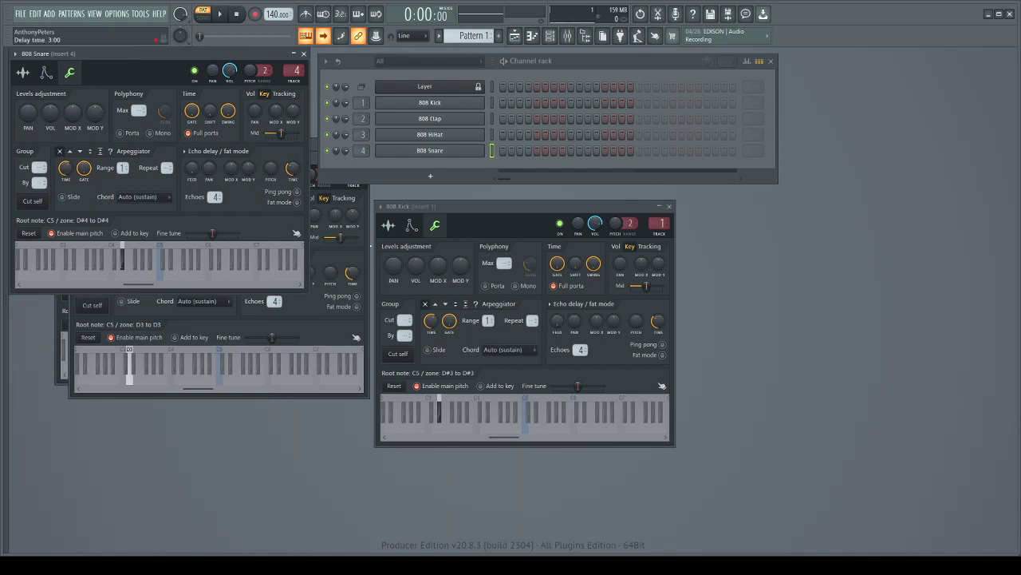
pyautogui.click(370, 245)
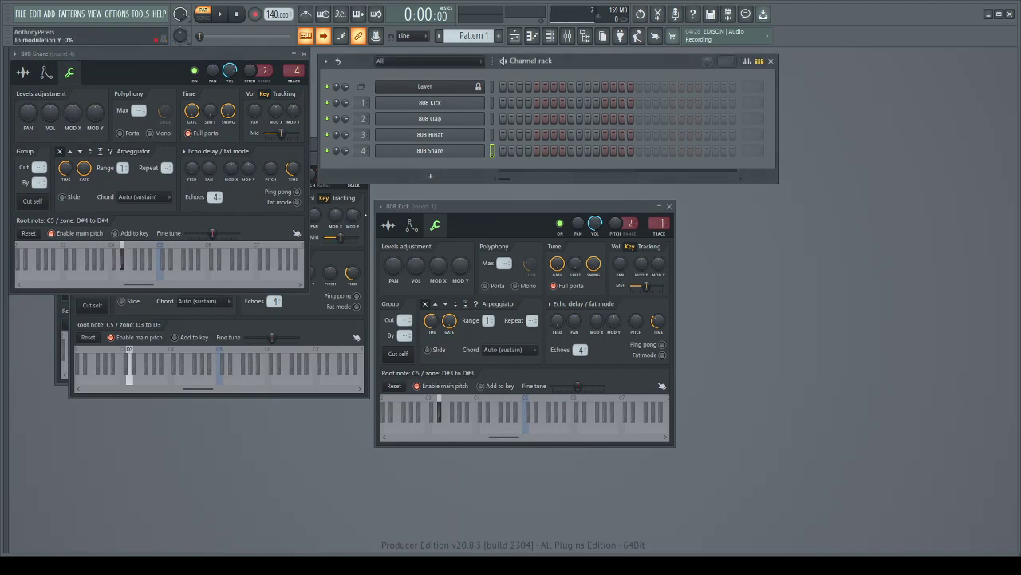
pyautogui.moveTo(370, 214); pyautogui.dragTo(611, 111)
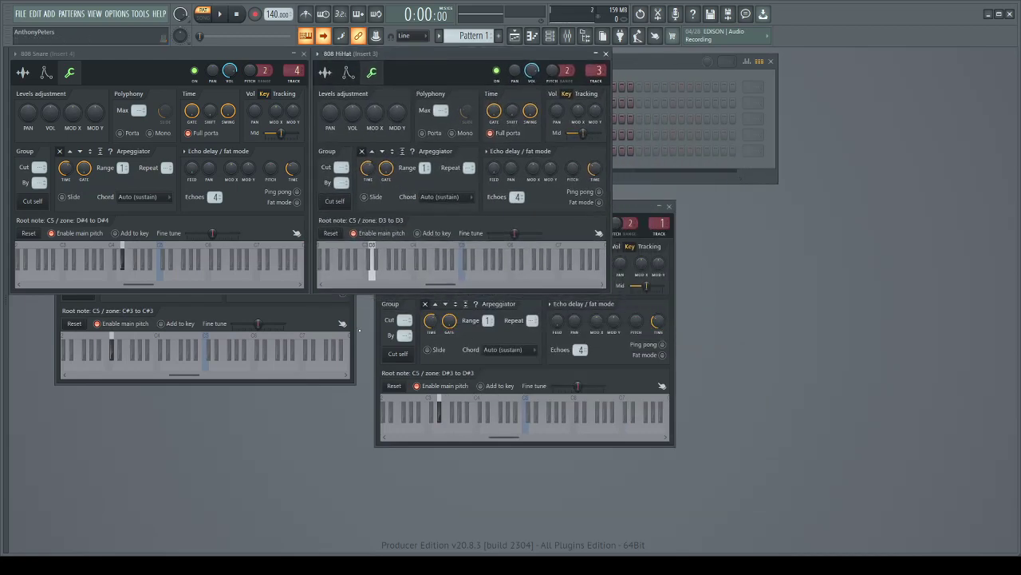
pyautogui.moveTo(355, 327); pyautogui.dragTo(914, 228)
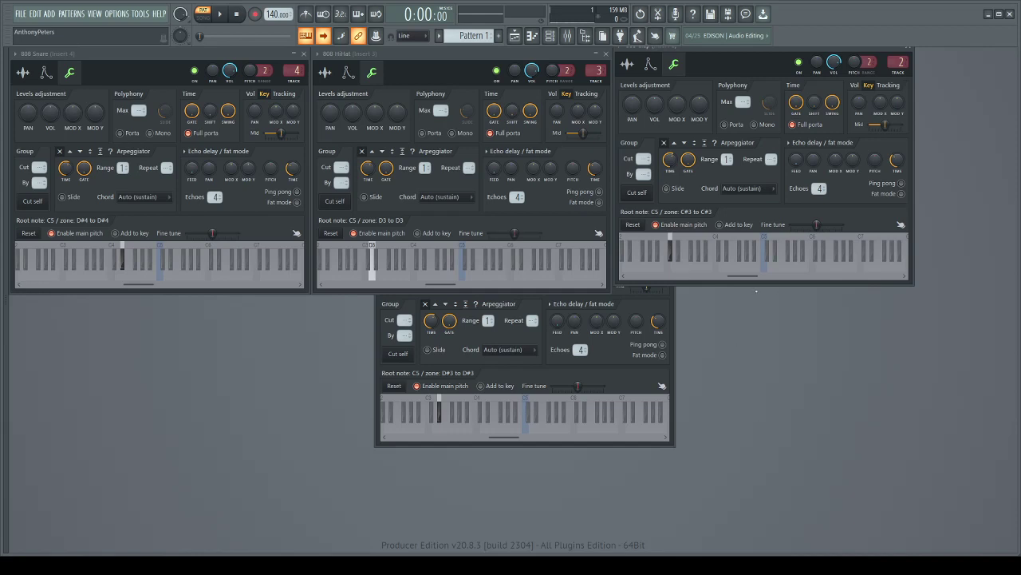
pyautogui.press('F6')
pyautogui.click(912, 259)
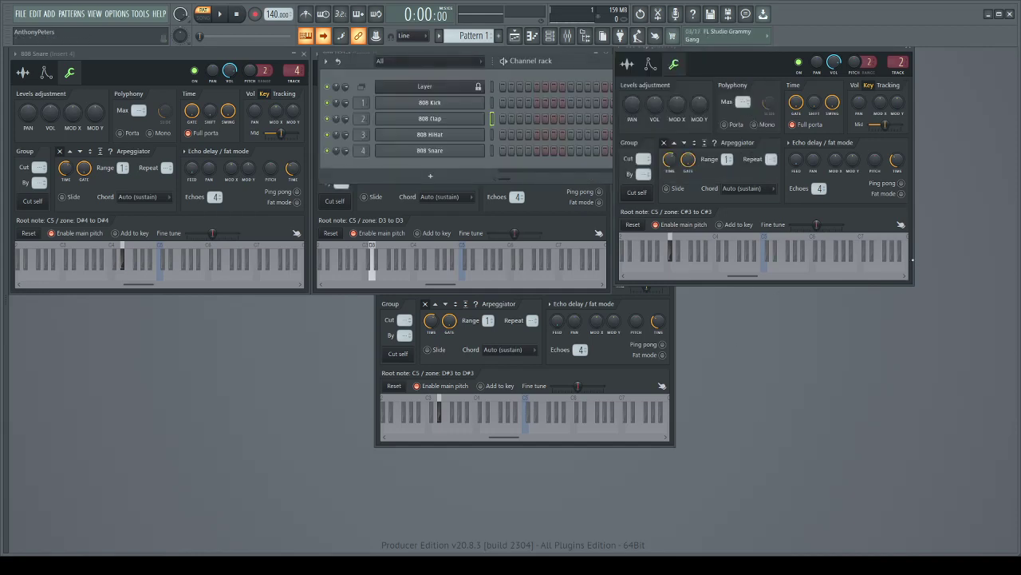
pyautogui.moveTo(912, 259); pyautogui.dragTo(912, 268)
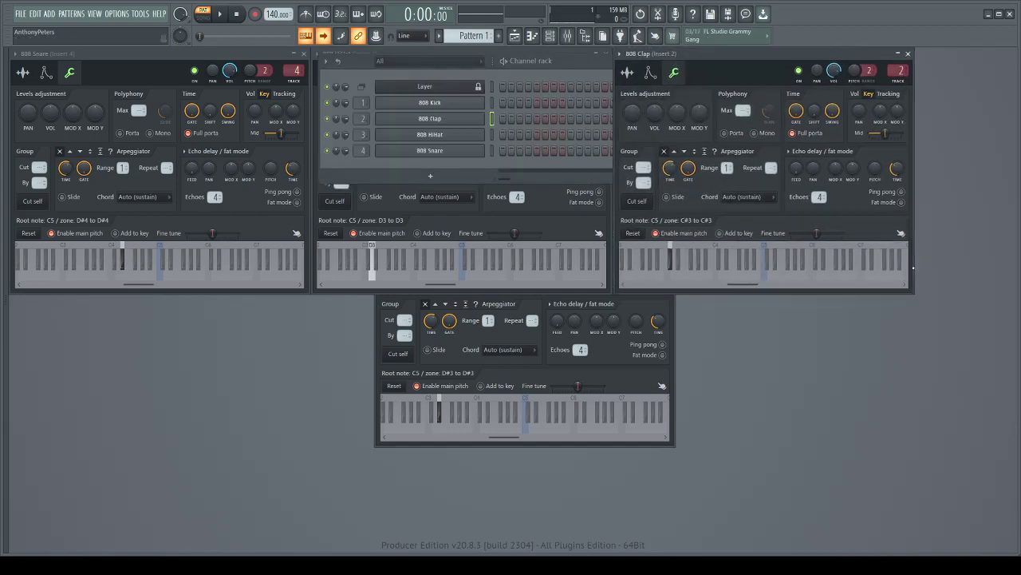
pyautogui.press('F6')
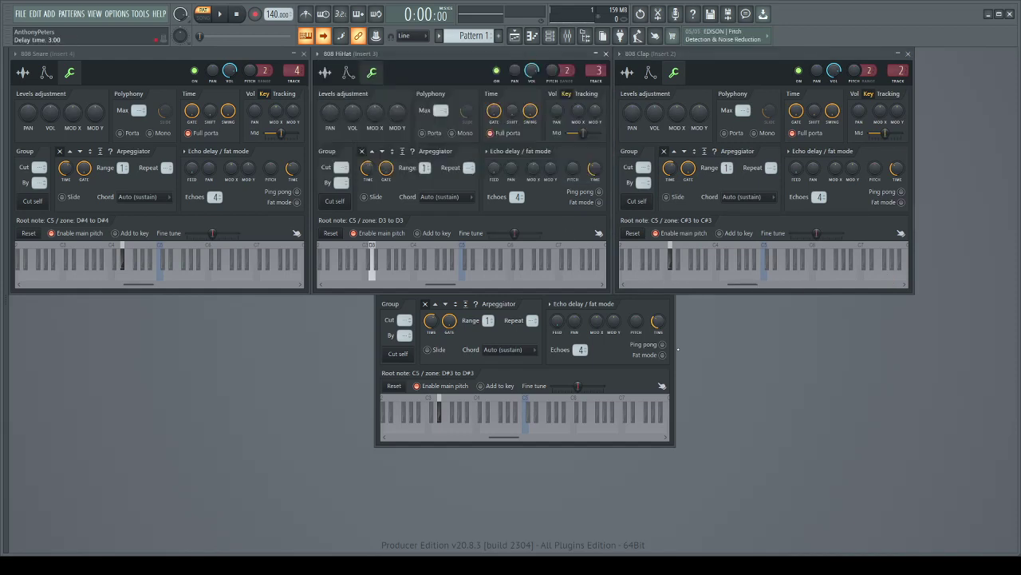
pyautogui.moveTo(678, 349); pyautogui.dragTo(664, 443)
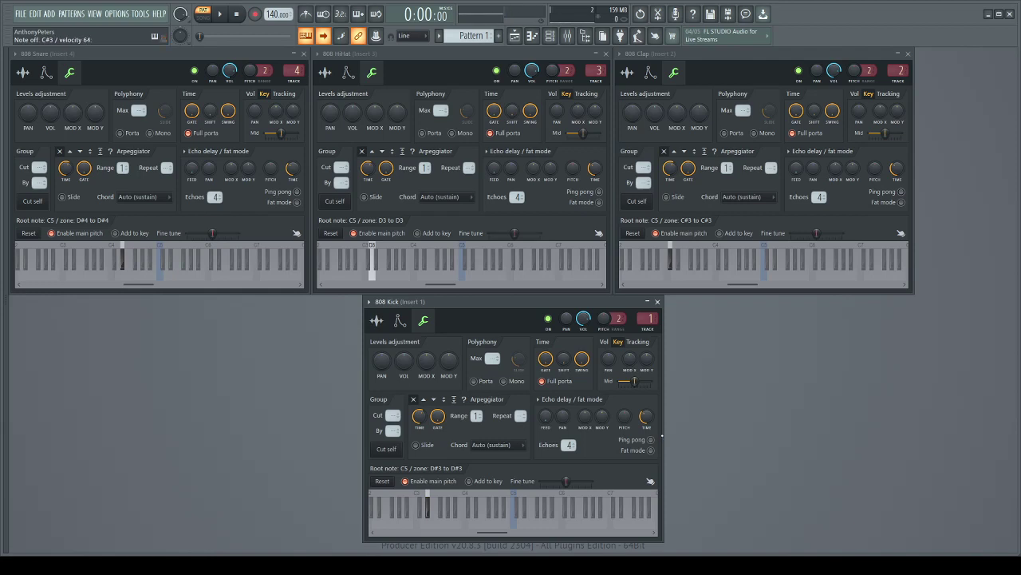
# - Start pattern playback and display the sample settings and waveforms of the 808 Snare, HiHat, Clap and Kick channels
pyautogui.press('space')
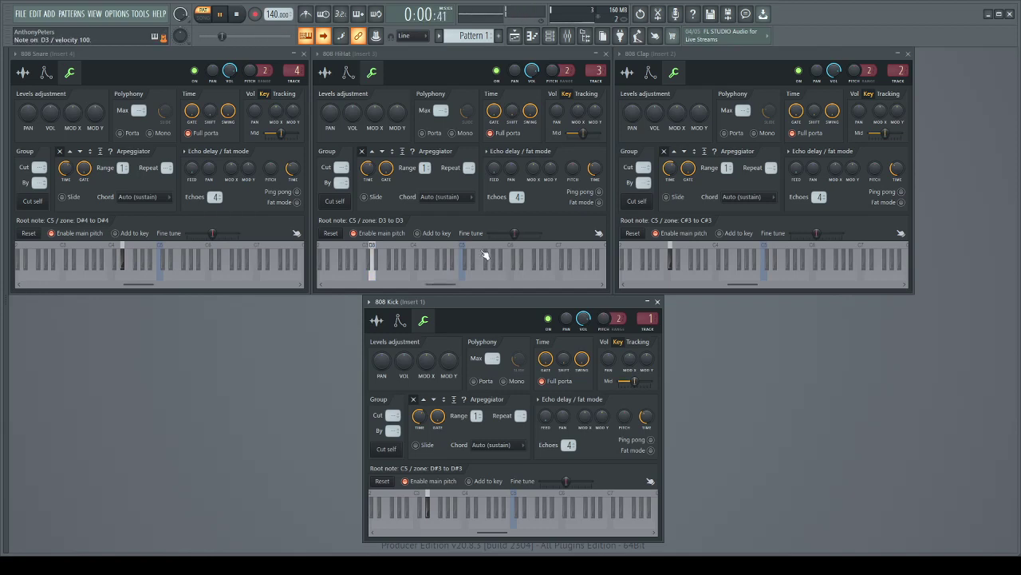
pyautogui.click(325, 73)
pyautogui.click(23, 73)
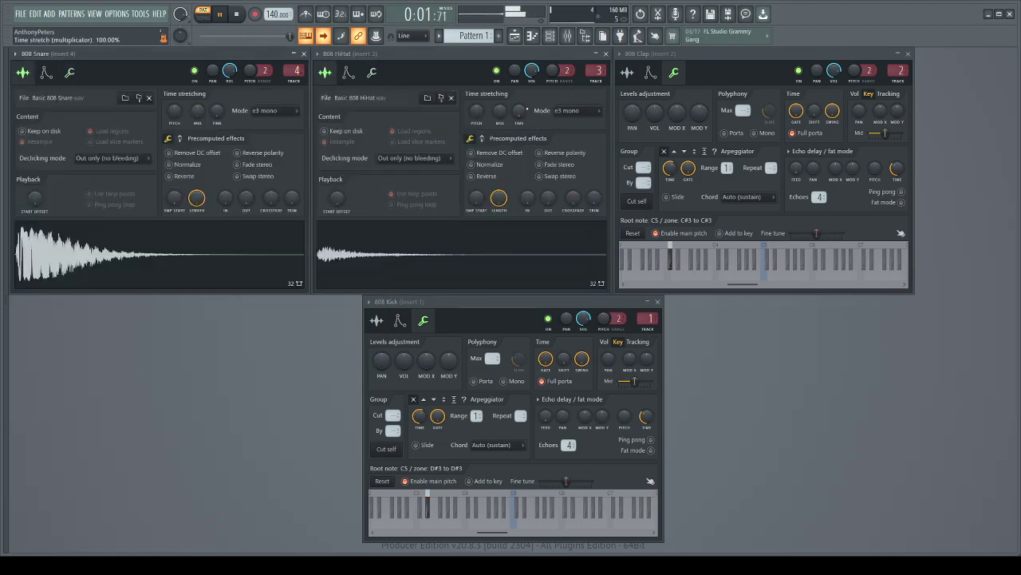
pyautogui.click(629, 74)
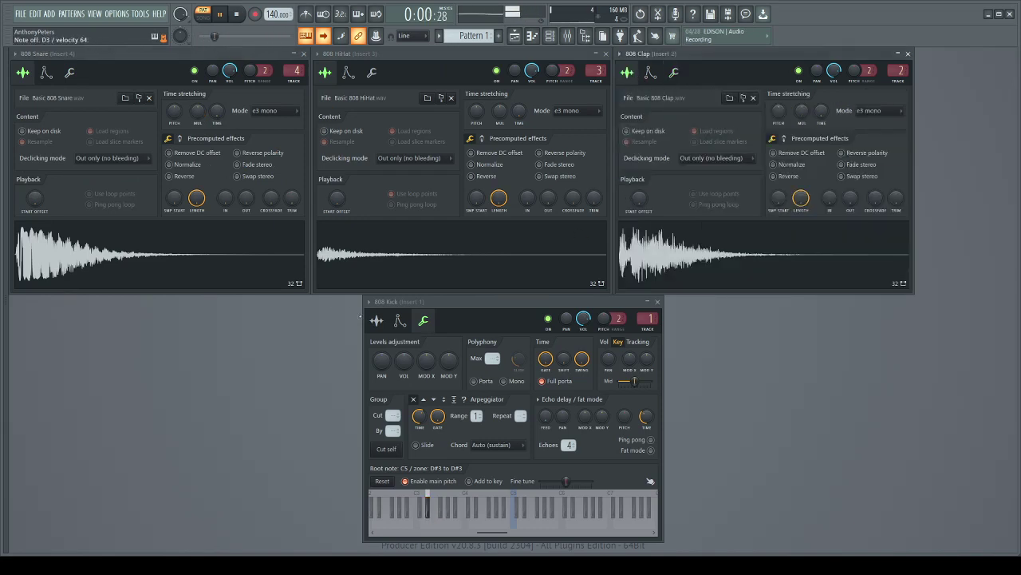
pyautogui.click(377, 320)
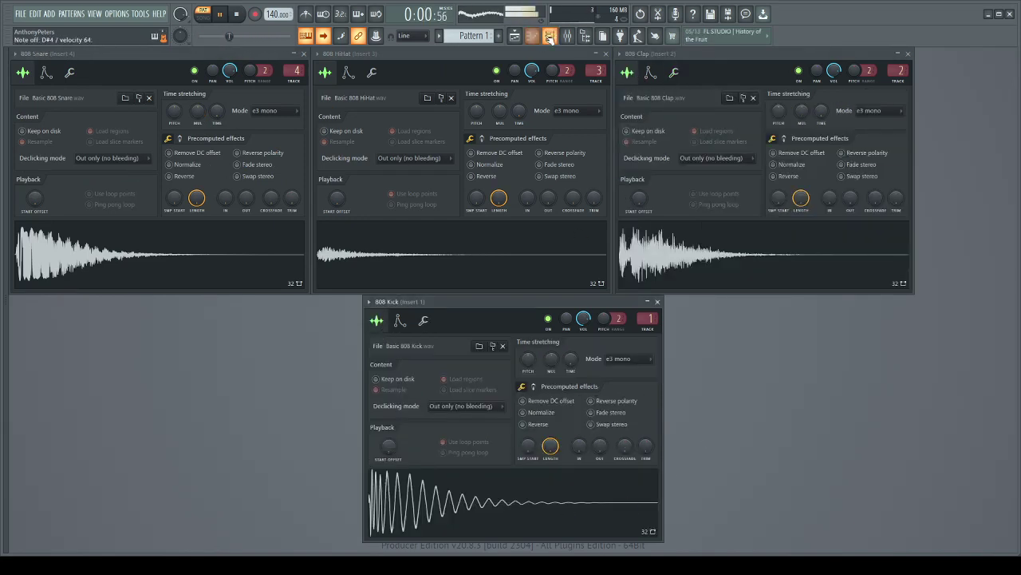
# - Clone the 808 HiHat channel and load the Grv OH 05 open hi-hat sample into the copy
pyautogui.click(550, 35)
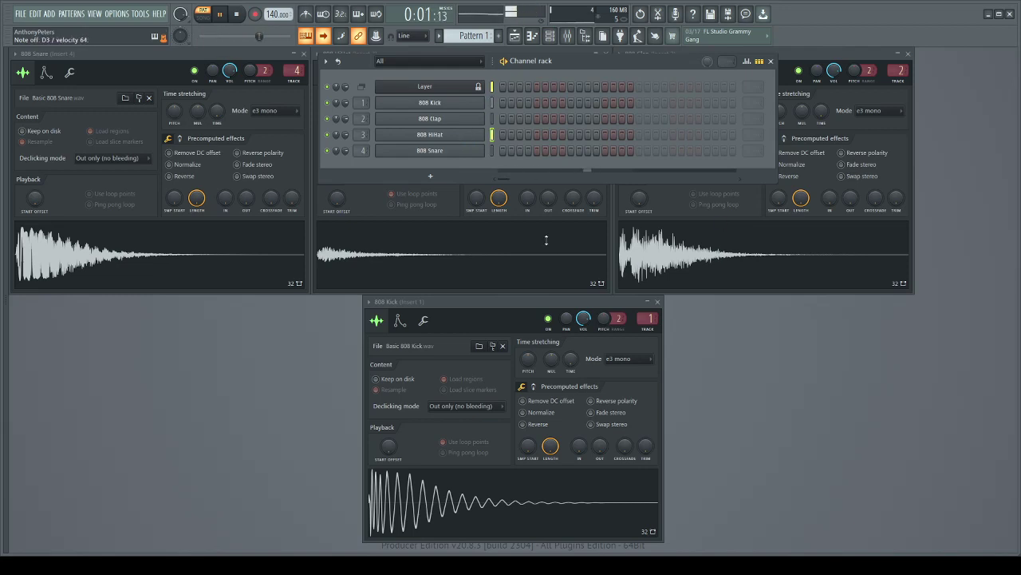
pyautogui.hotkey('alt', 'c')
pyautogui.click(466, 152)
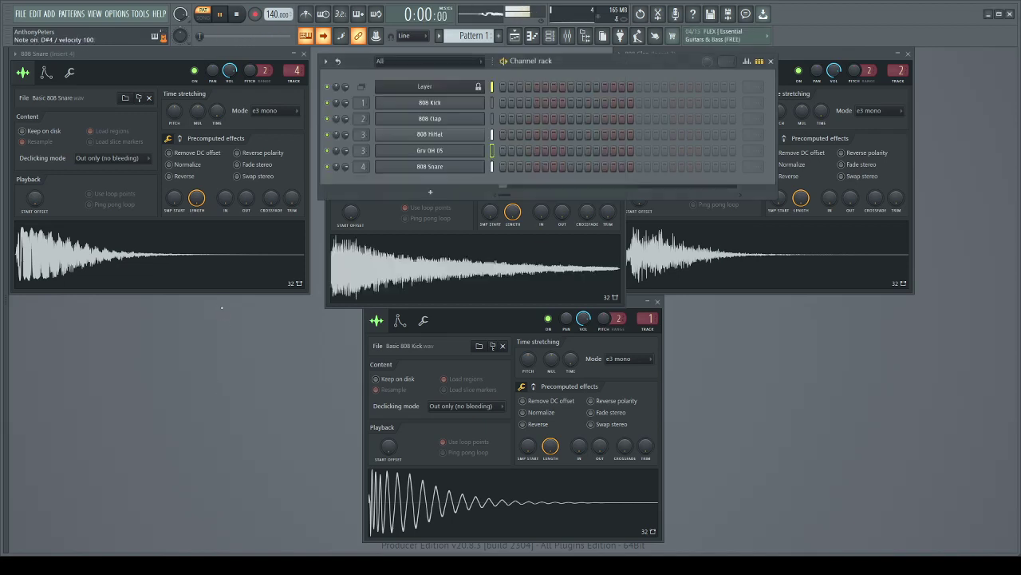
pyautogui.click(457, 229)
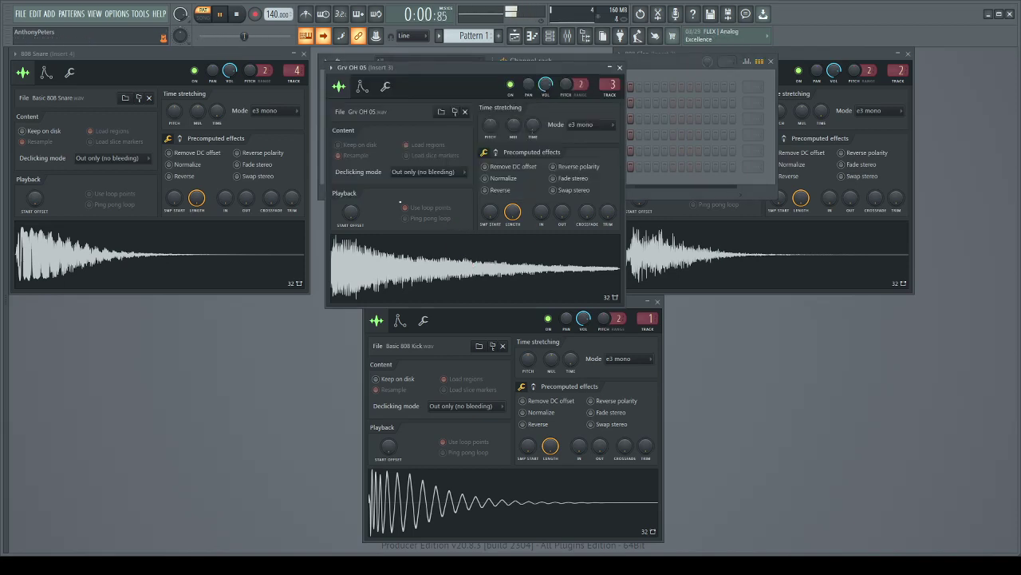
# - Switch from pattern to song mode, arm recording with the Playlist open, and start recording
pyautogui.click(208, 17)
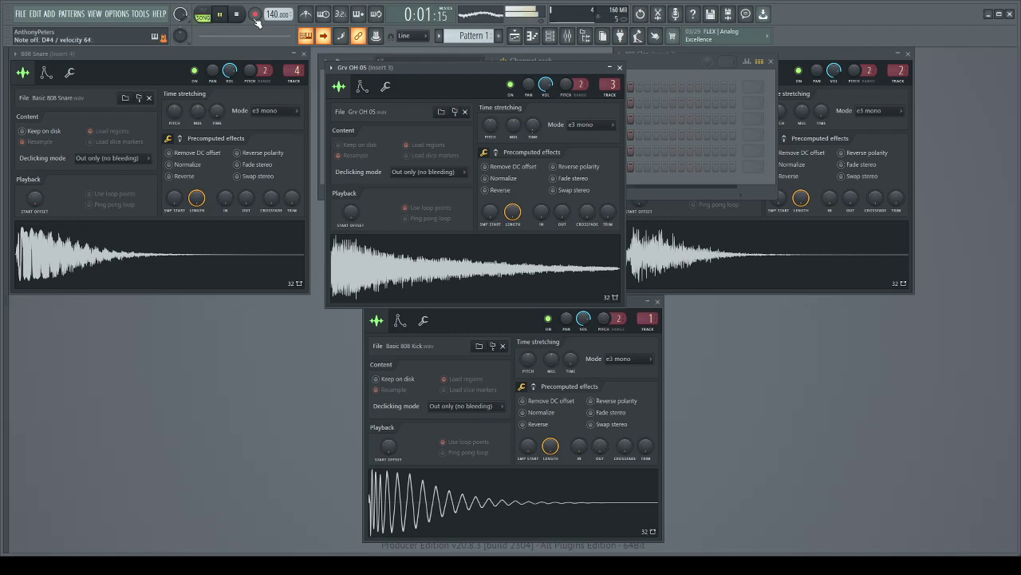
pyautogui.press('space')
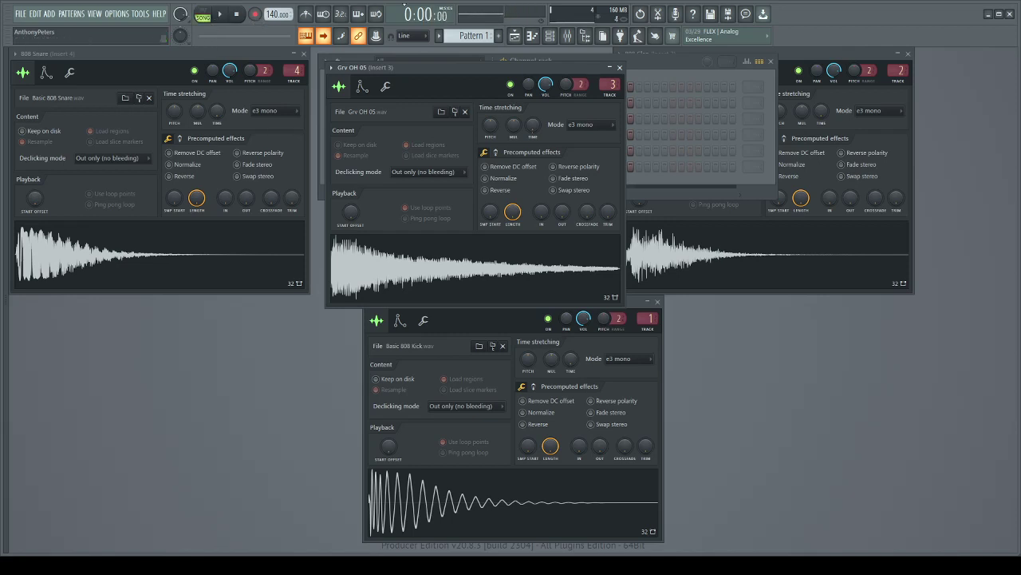
pyautogui.click(515, 36)
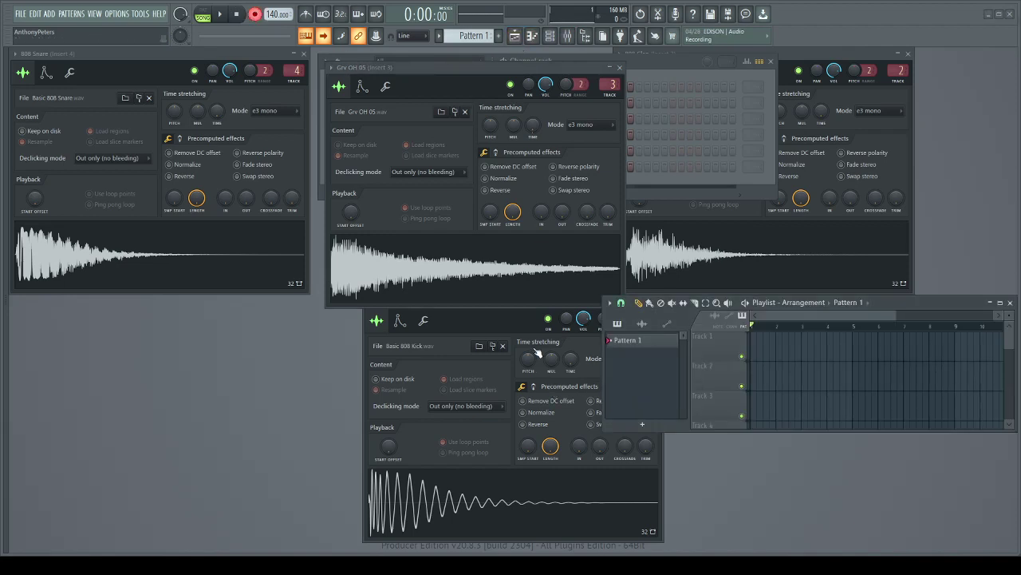
pyautogui.press('space')
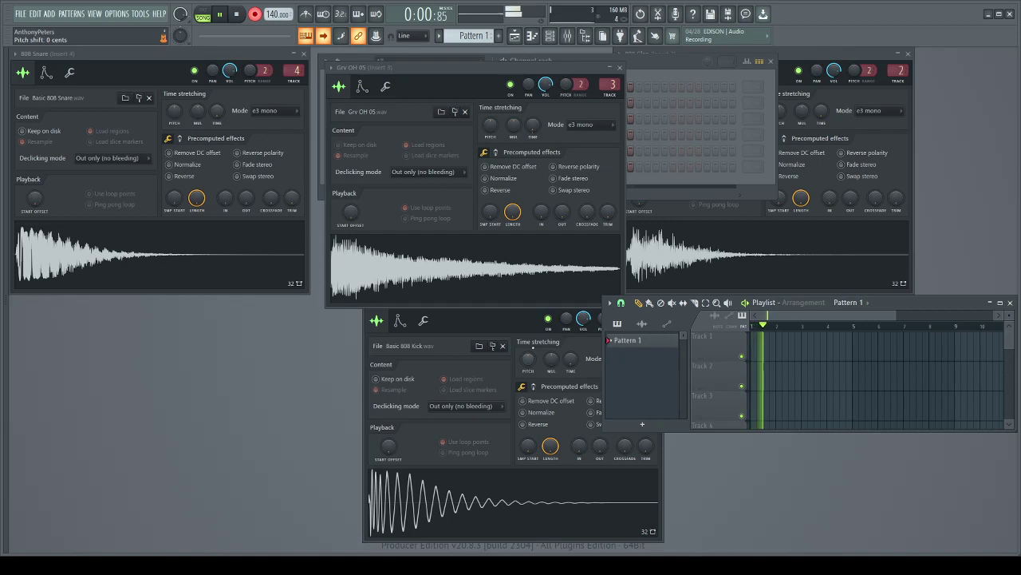
# - Examine the miscellaneous settings and key zone of the Grv OH 05 channel
pyautogui.click(669, 64)
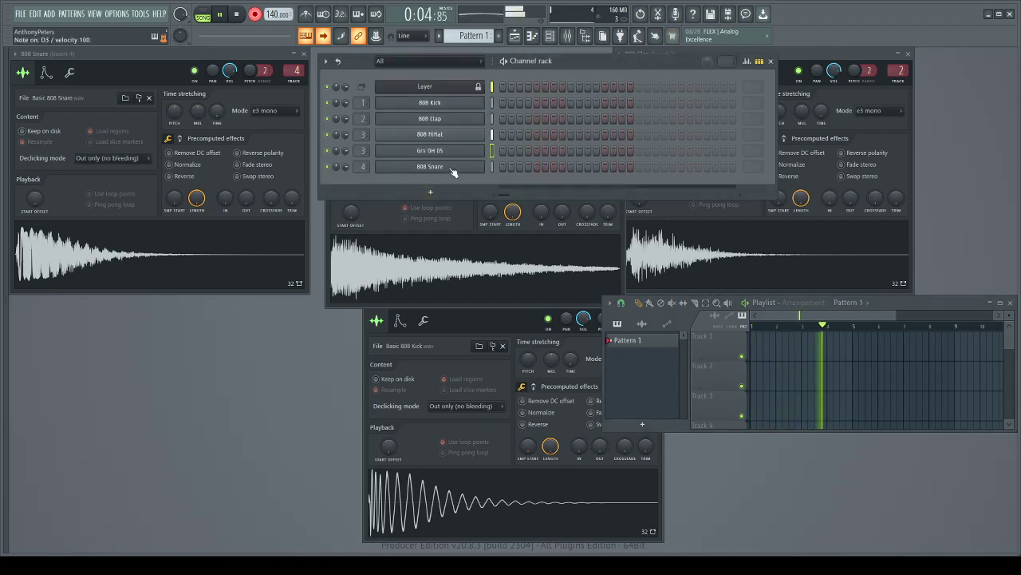
pyautogui.click(409, 150)
pyautogui.click(410, 151)
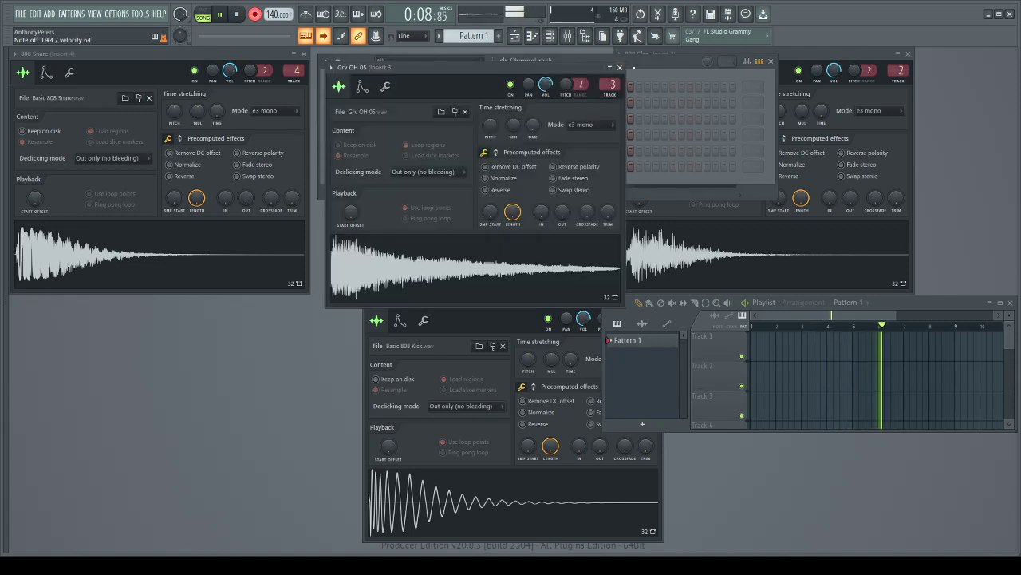
pyautogui.click(386, 86)
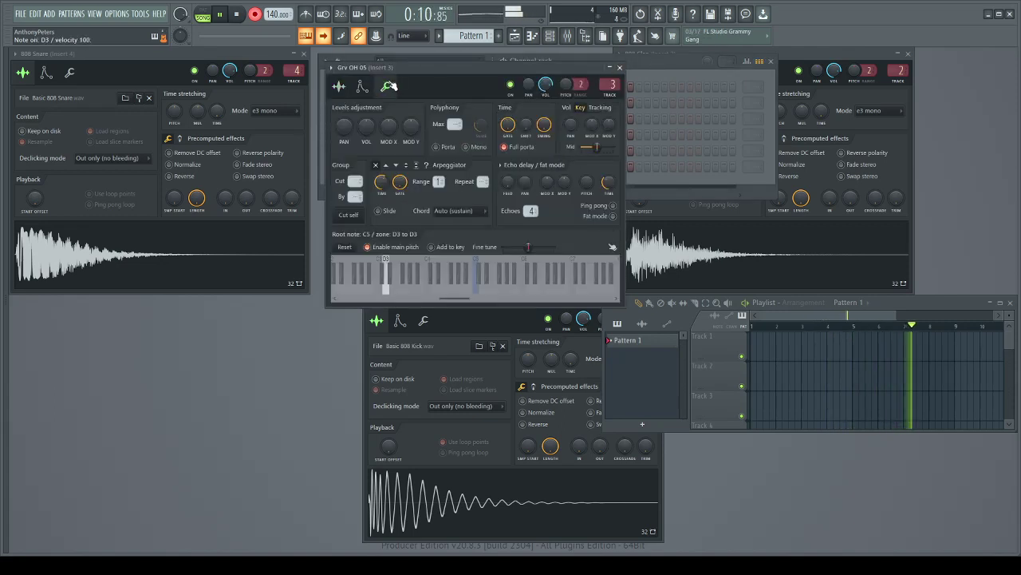
# - Select all five drum channels, including Grv OH 05, and set them as children of the Layer channel
pyautogui.click(472, 59)
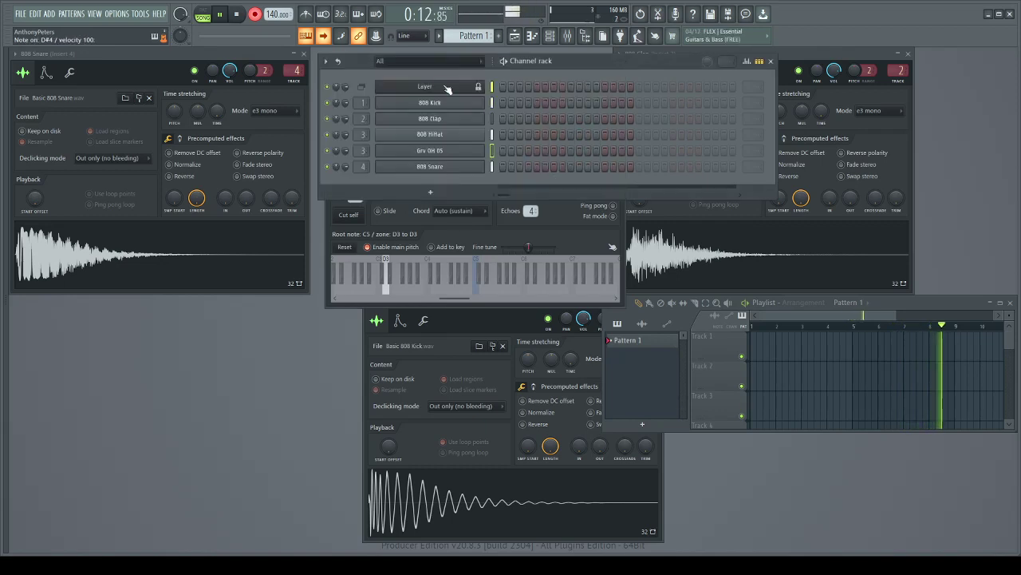
pyautogui.click(447, 88)
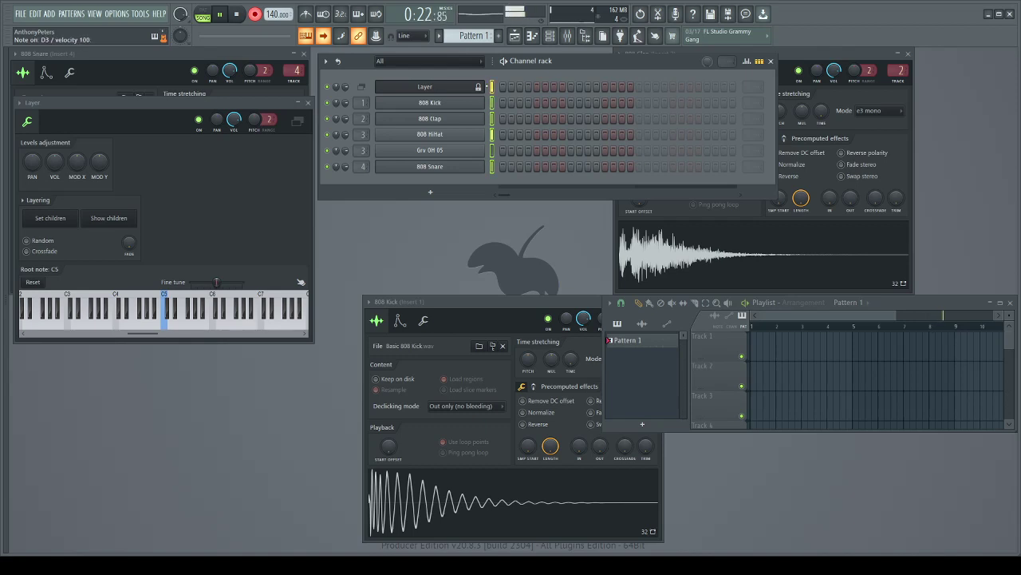
pyautogui.click(44, 222)
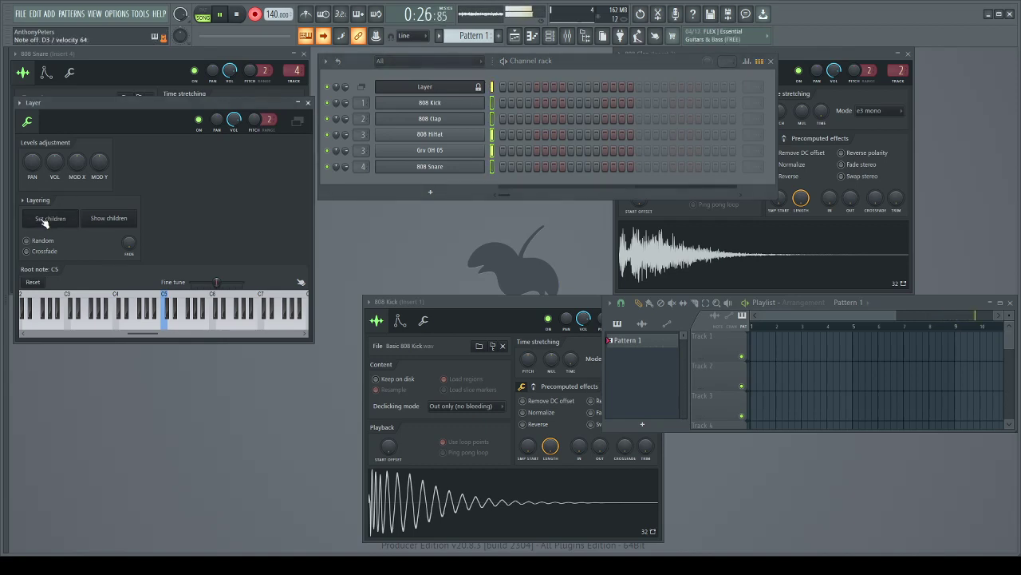
# - Restrict the Grv OH 05 channel's key zone to B2 only, keeping its root note at C5
pyautogui.click(479, 139)
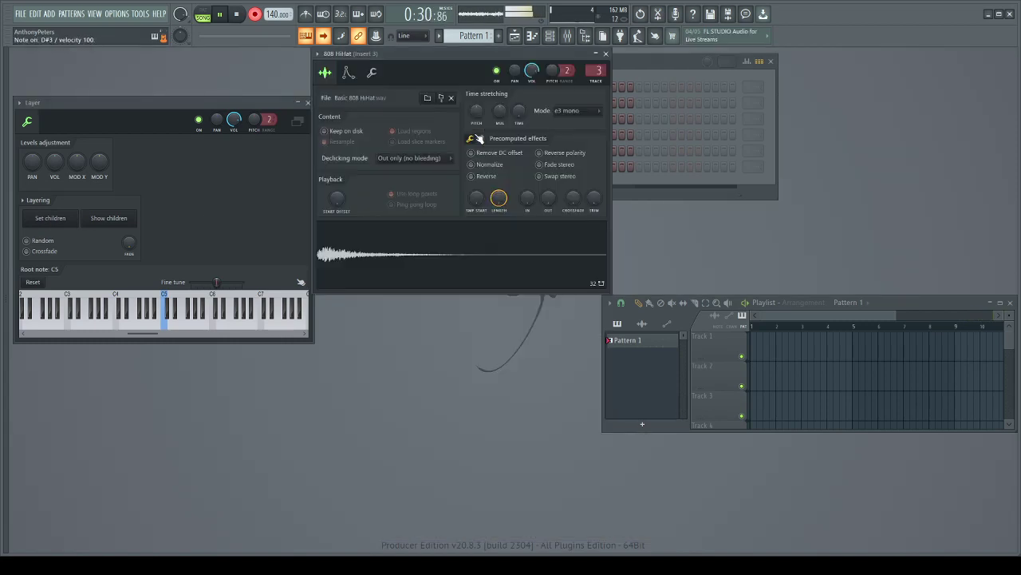
pyautogui.click(606, 54)
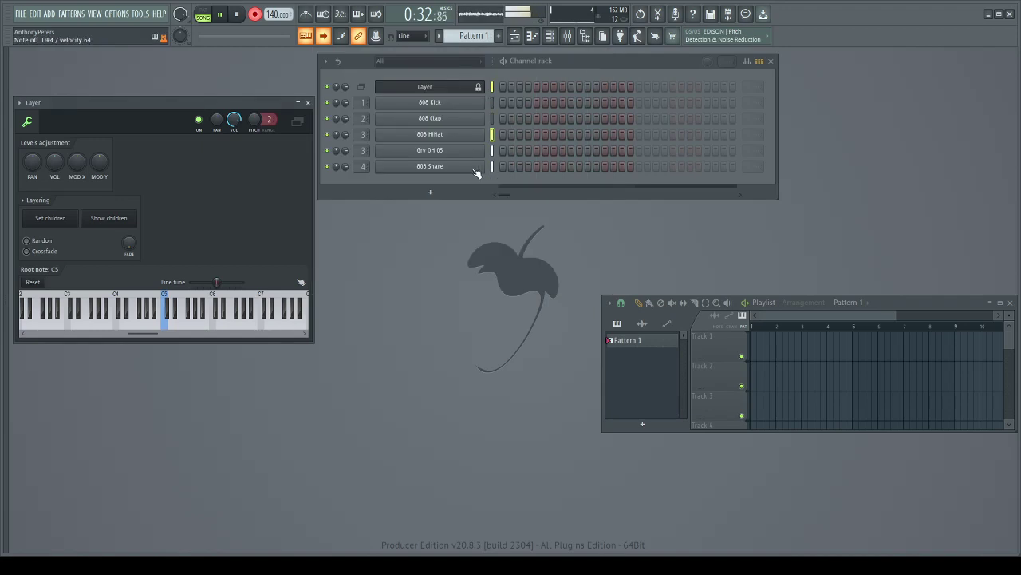
pyautogui.click(475, 154)
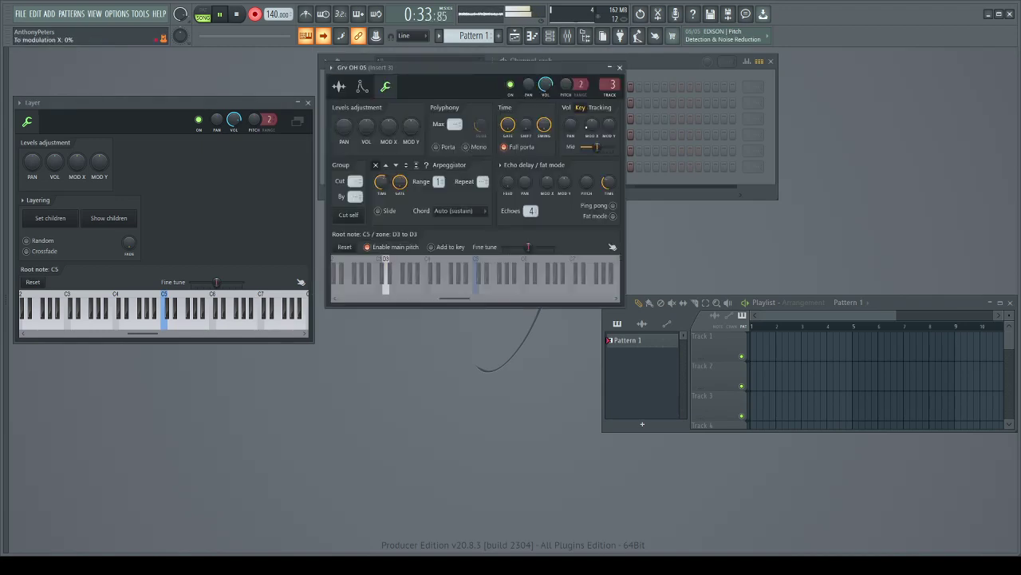
pyautogui.click(343, 89)
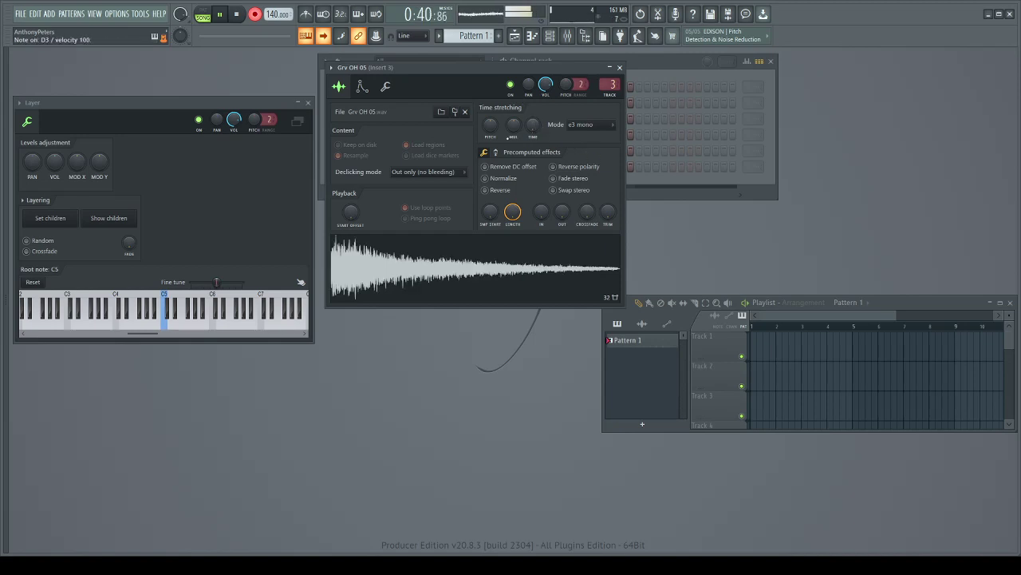
pyautogui.click(387, 88)
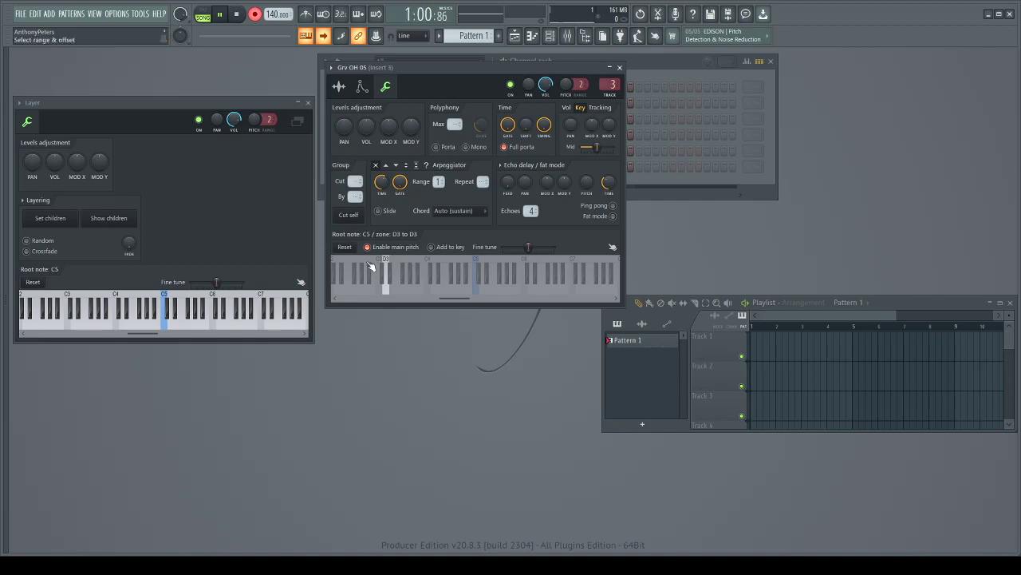
pyautogui.moveTo(381, 263)
pyautogui.mouseDown()
pyautogui.moveTo(390, 262)
pyautogui.moveTo(376, 263)
pyautogui.mouseUp()
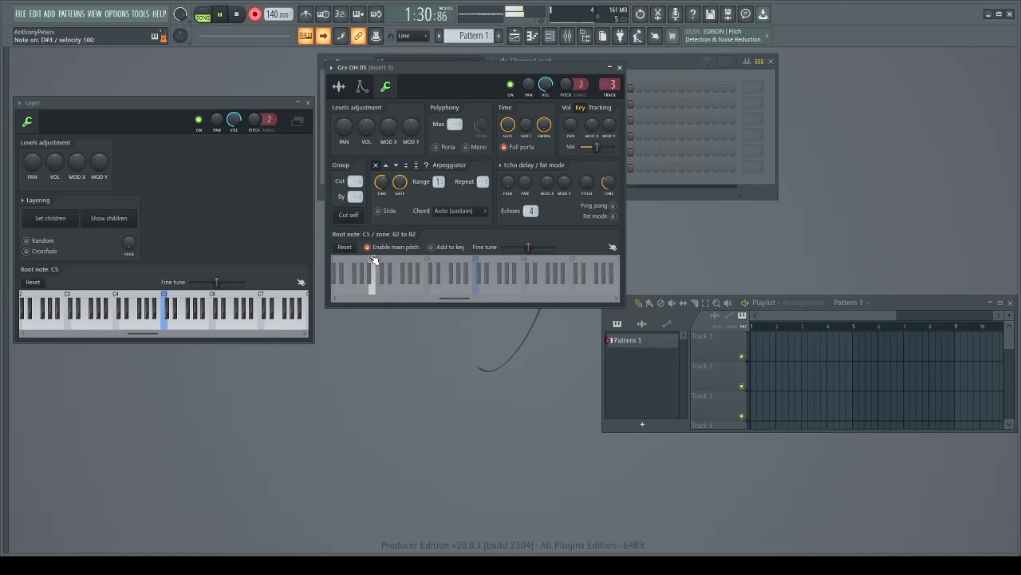
# - Stop the recording and move the Playlist window over the middle of the workspace
pyautogui.click(238, 15)
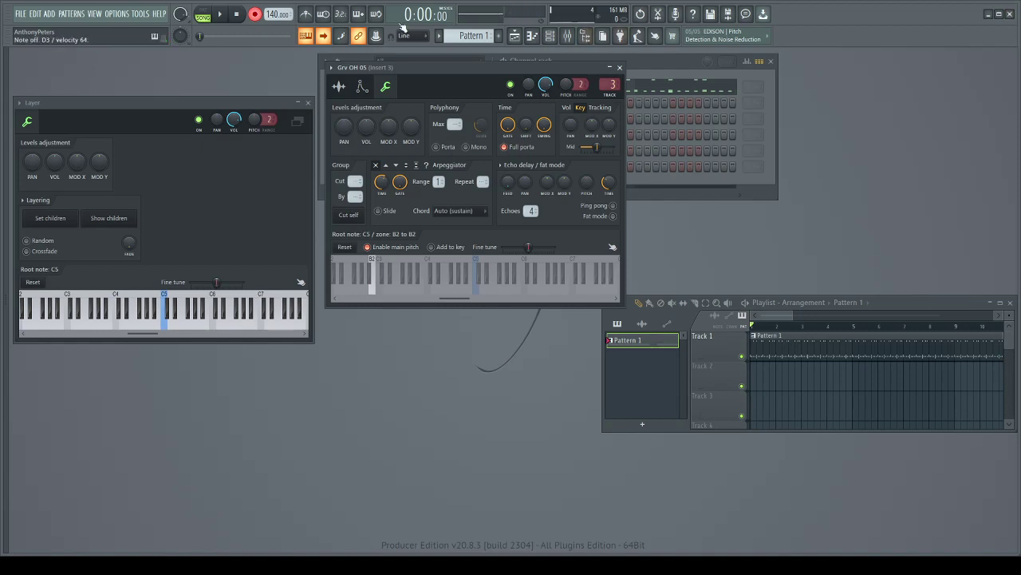
pyautogui.moveTo(899, 309); pyautogui.dragTo(460, 198)
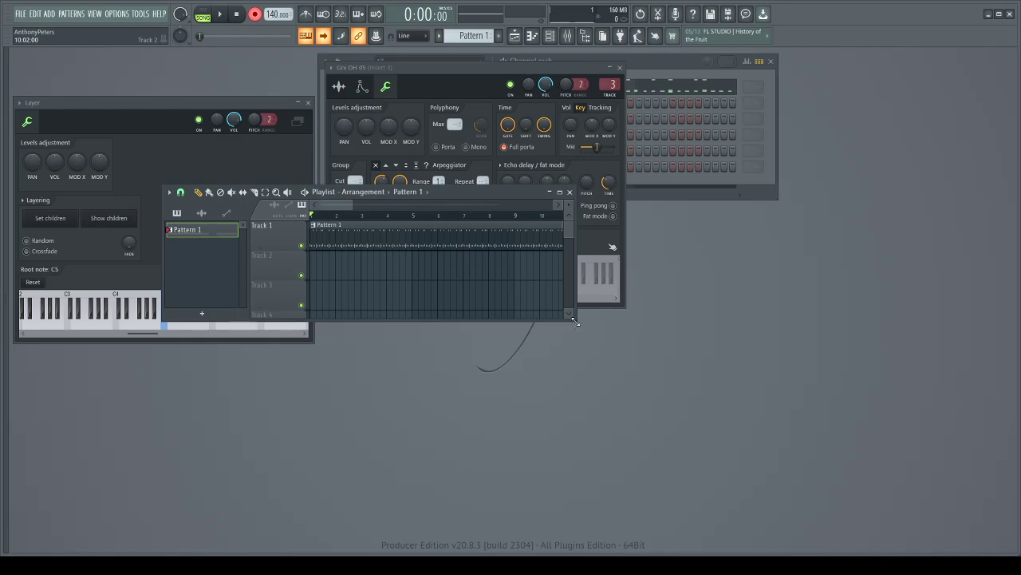
# - Enlarge the Playlist window and open the Layer channel's recorded notes of Pattern 1 in the Piano roll
pyautogui.moveTo(575, 321); pyautogui.dragTo(999, 518)
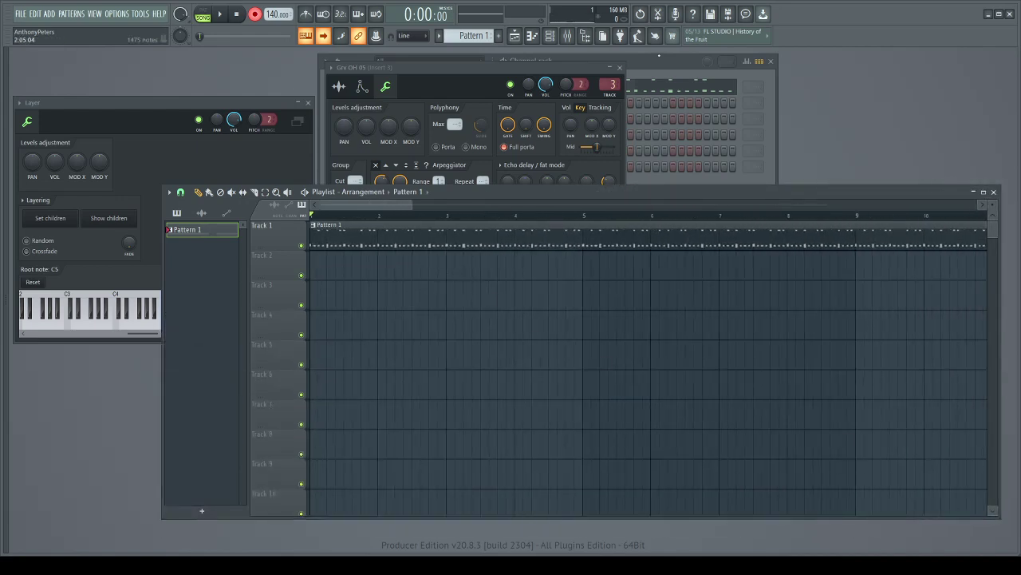
pyautogui.click(659, 59)
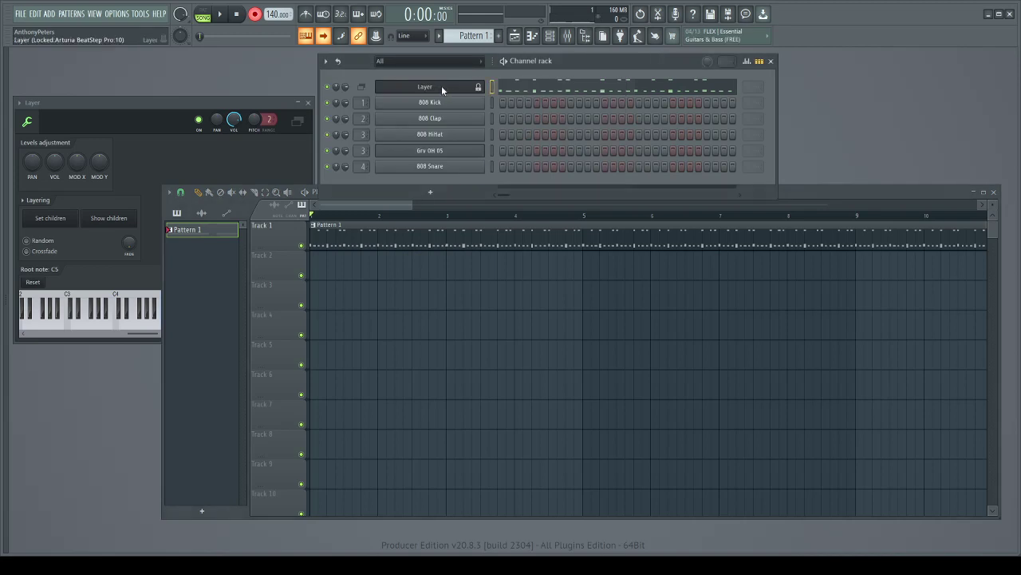
pyautogui.click(550, 88)
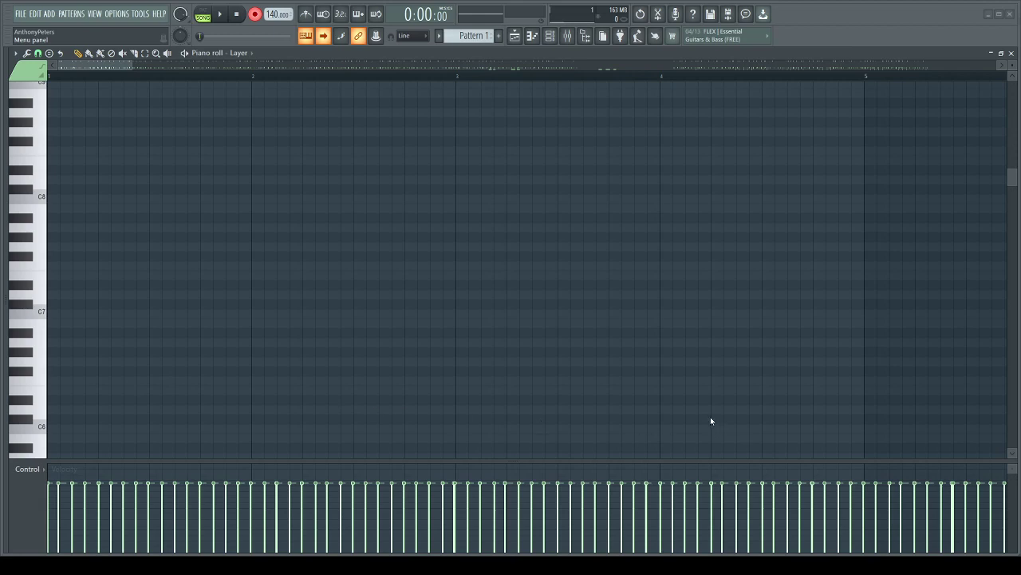
# - Bring up the Channel rack, play back the song with the recorded Pattern 1 drums, and stop playback
pyautogui.click(551, 37)
pyautogui.click(222, 15)
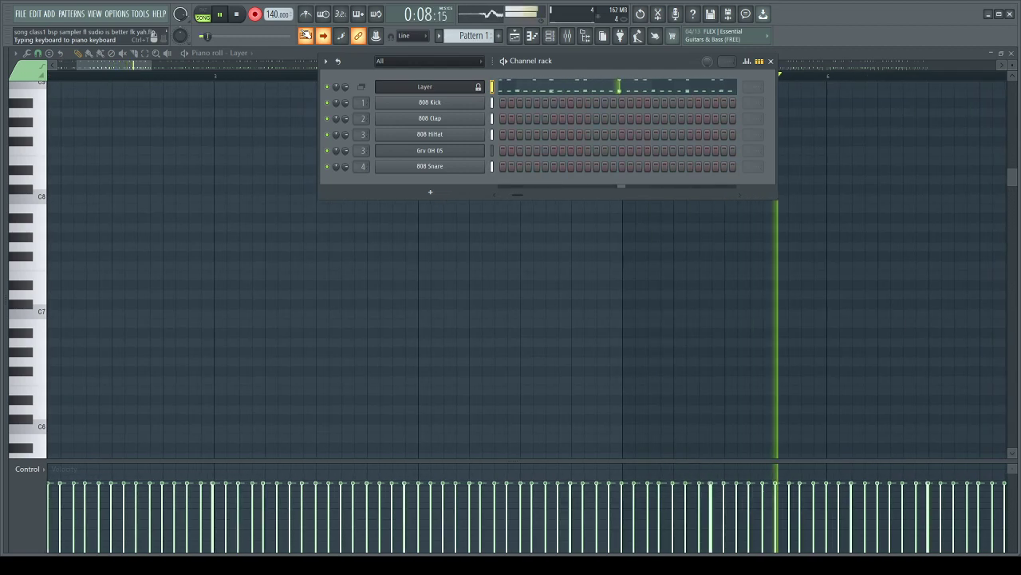
pyautogui.click(239, 16)
# - Create an empty Pattern 2 for another take and bring up the Channel rack and Playlist
pyautogui.press('F4')
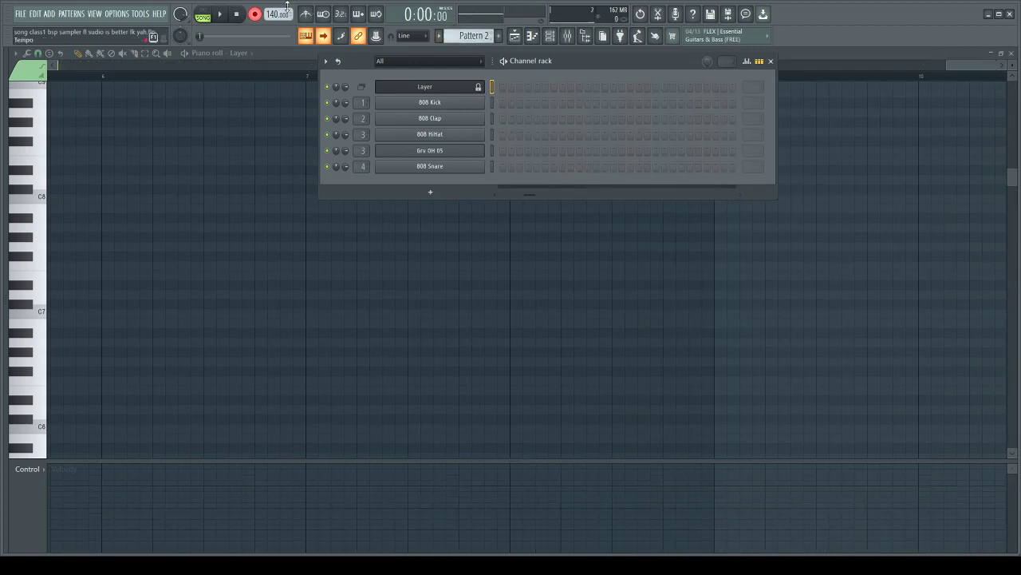
pyautogui.click(553, 36)
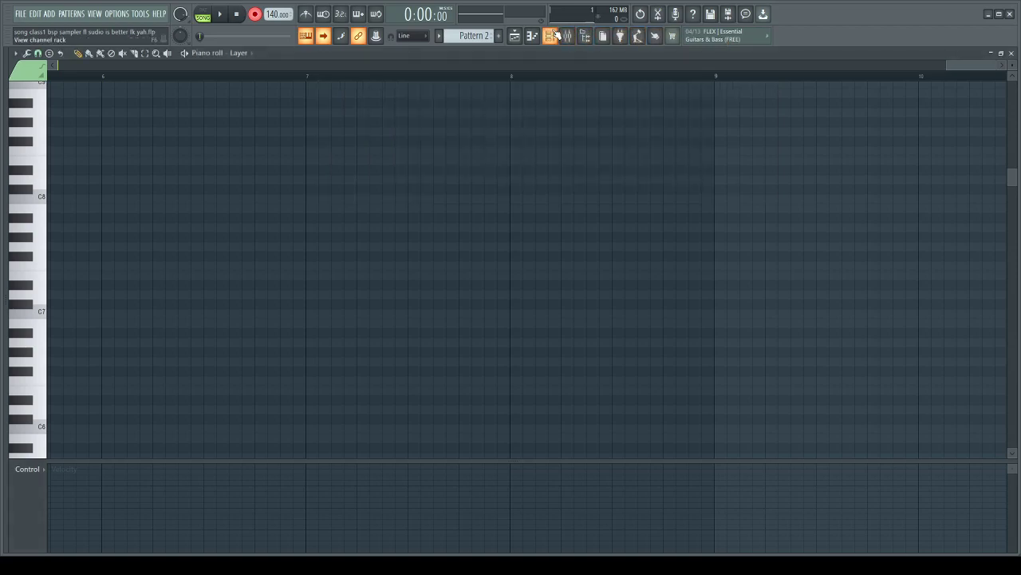
pyautogui.click(553, 36)
pyautogui.click(515, 35)
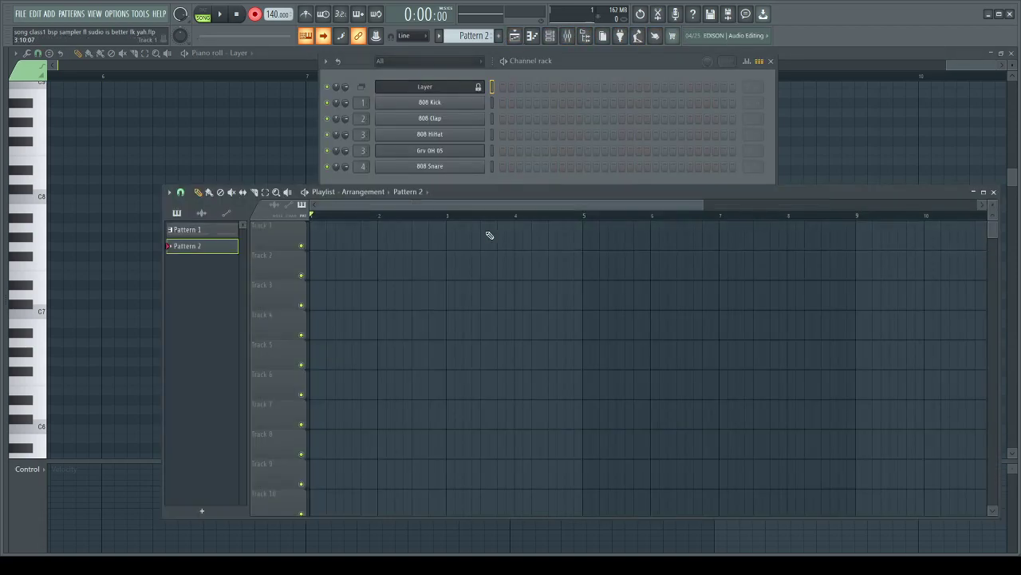
# - Record a new drum performance with the Layer channel into Pattern 2, placed on Track 1 of the Playlist
pyautogui.press('space')
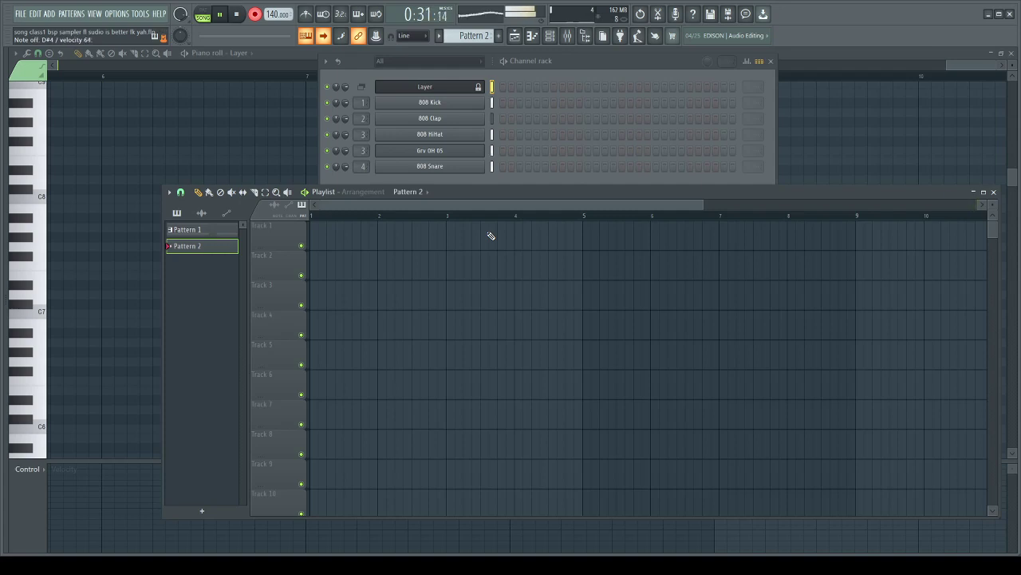
pyautogui.press('space')
pyautogui.click(488, 231)
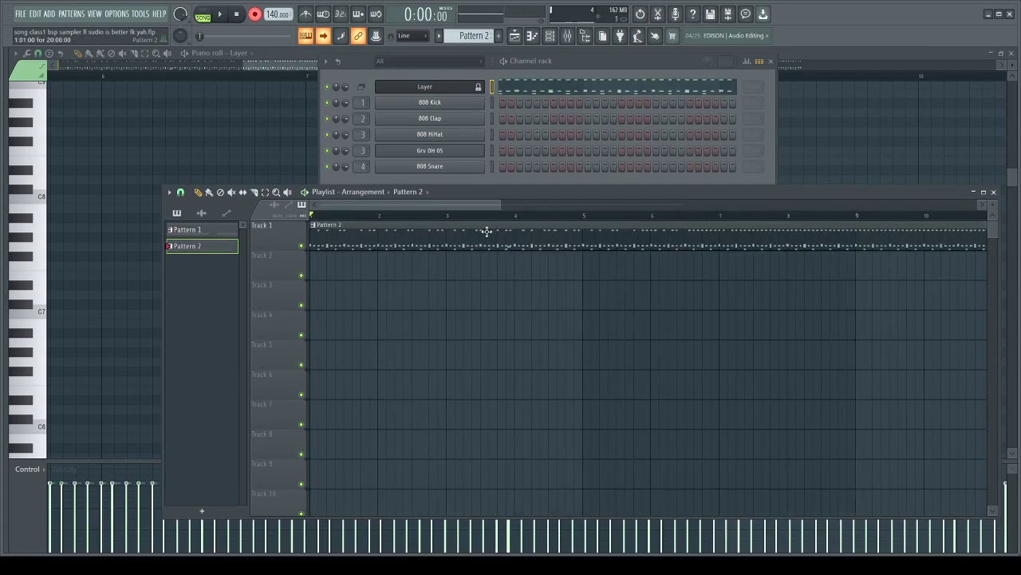